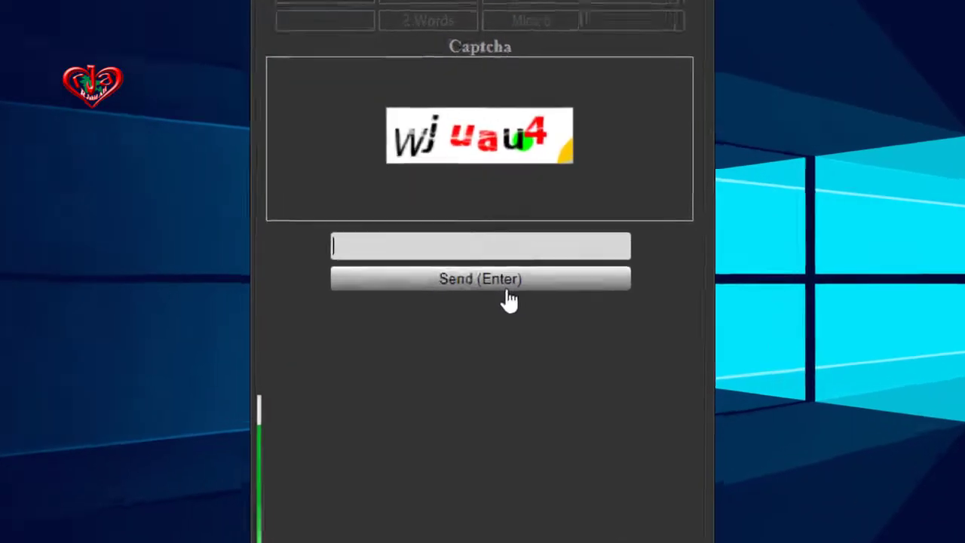
# - Answer the text captcha with wjuau4 and send it
pyautogui.write('wj')
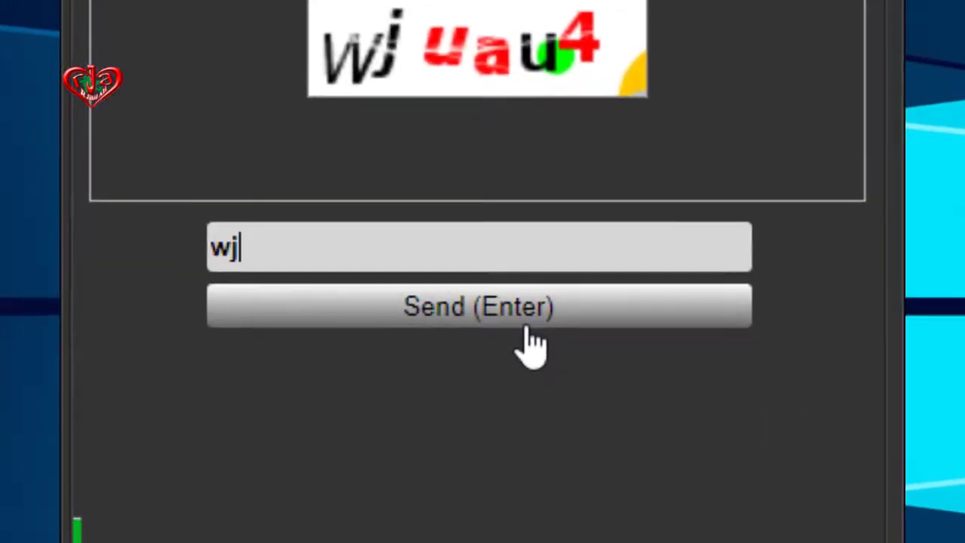
pyautogui.write('uau4')
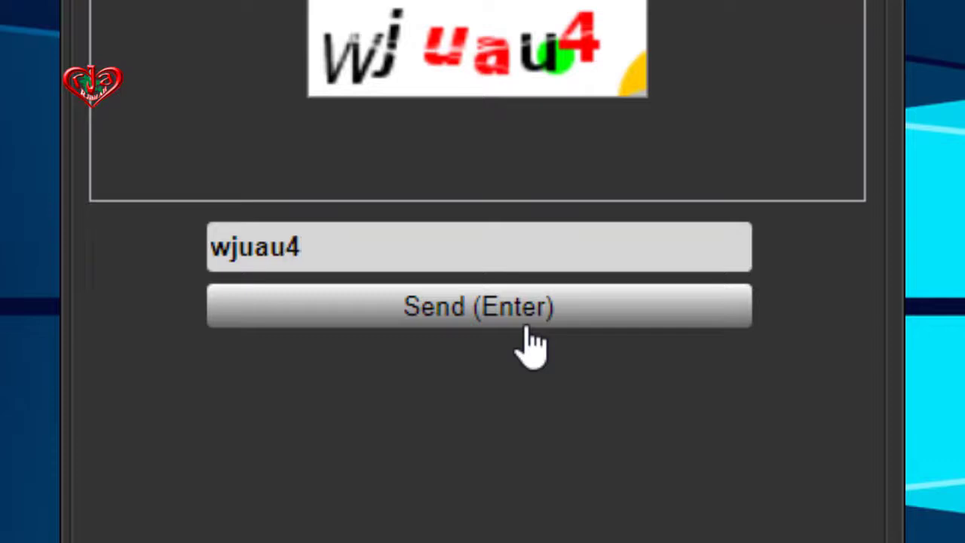
pyautogui.click(527, 329)
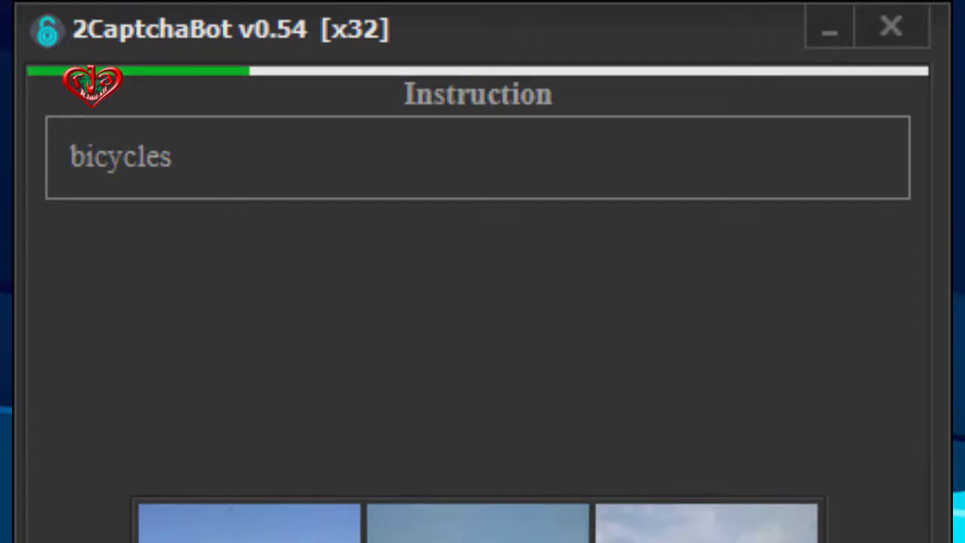
# - Select the two bicycle pictures in the image grid and send the selection
pyautogui.click(481, 419)
pyautogui.click(594, 419)
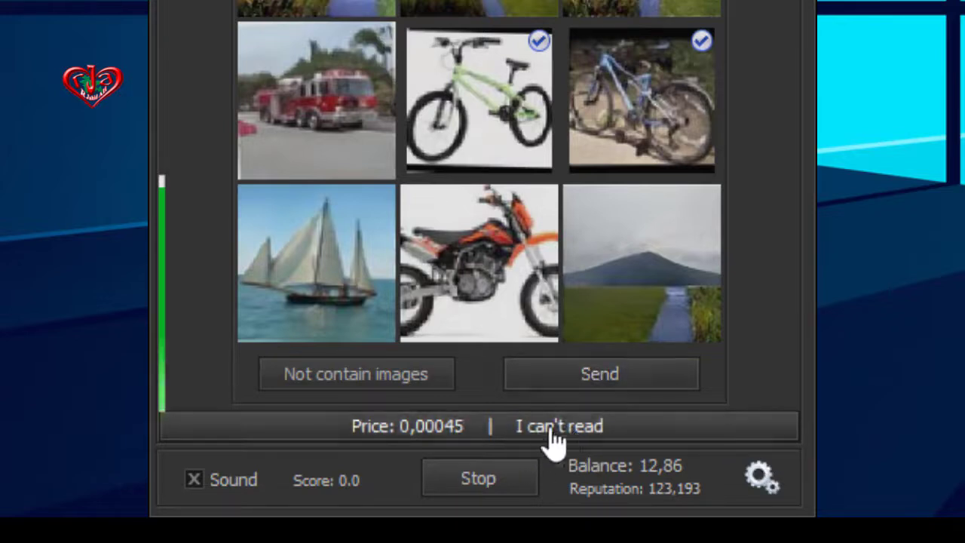
pyautogui.click(598, 383)
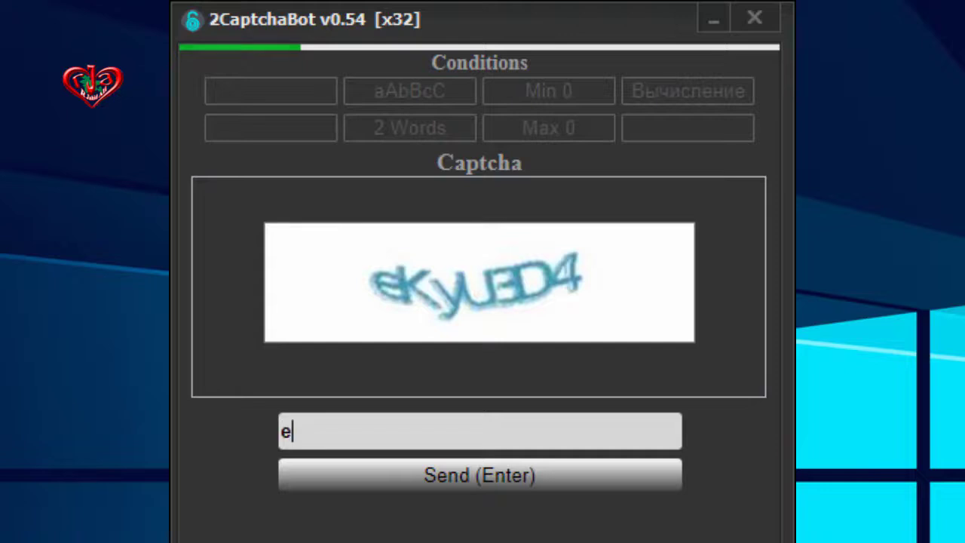
# - Complete the text captcha answer as ekyu3d4 and send it
pyautogui.write('kyu3d4')
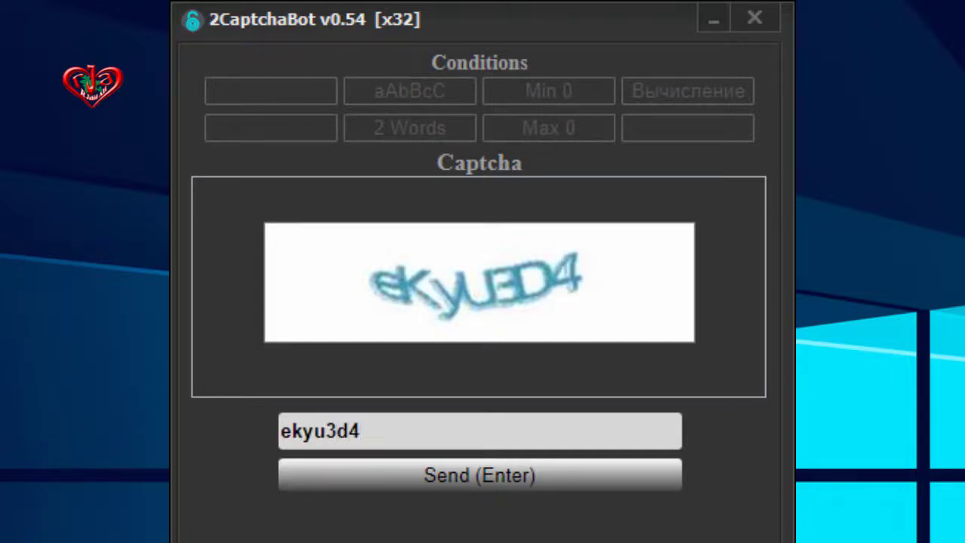
pyautogui.press('Return')
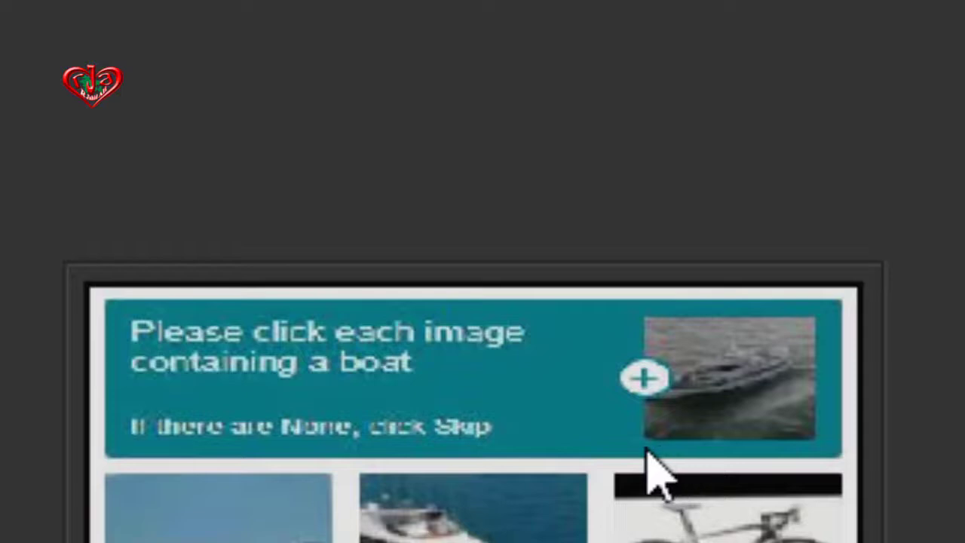
# - Mark the boat pictures, including the sailboat, and submit the boat challenge
pyautogui.click(240, 542)
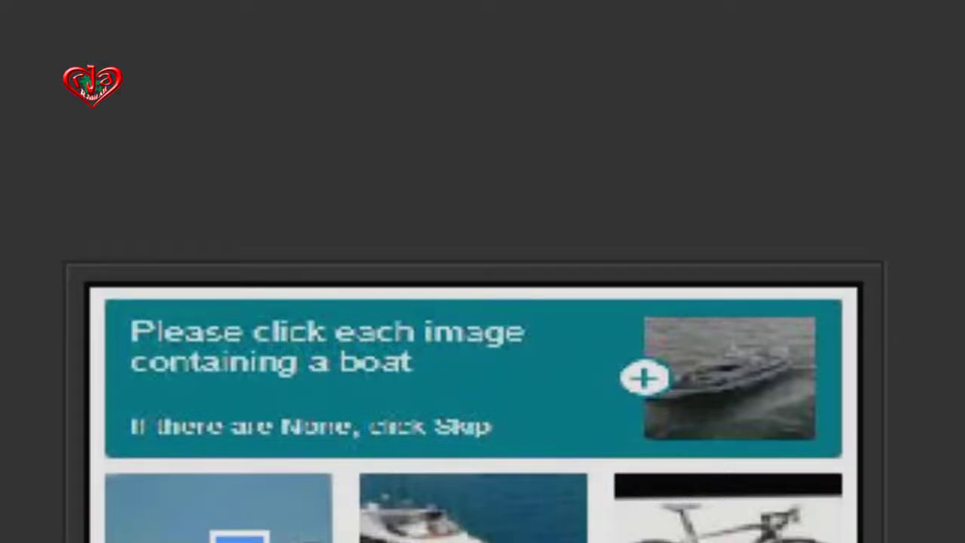
pyautogui.click(515, 542)
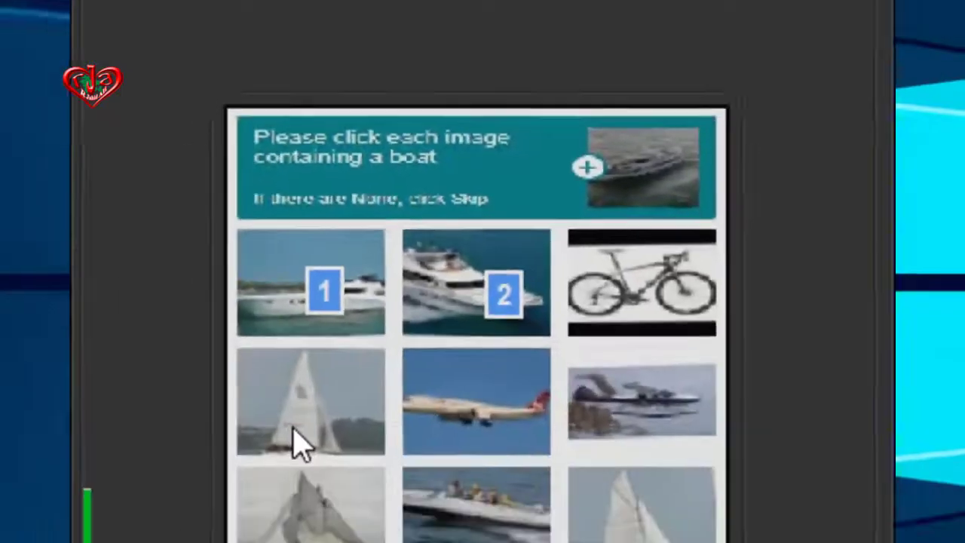
pyautogui.click(353, 216)
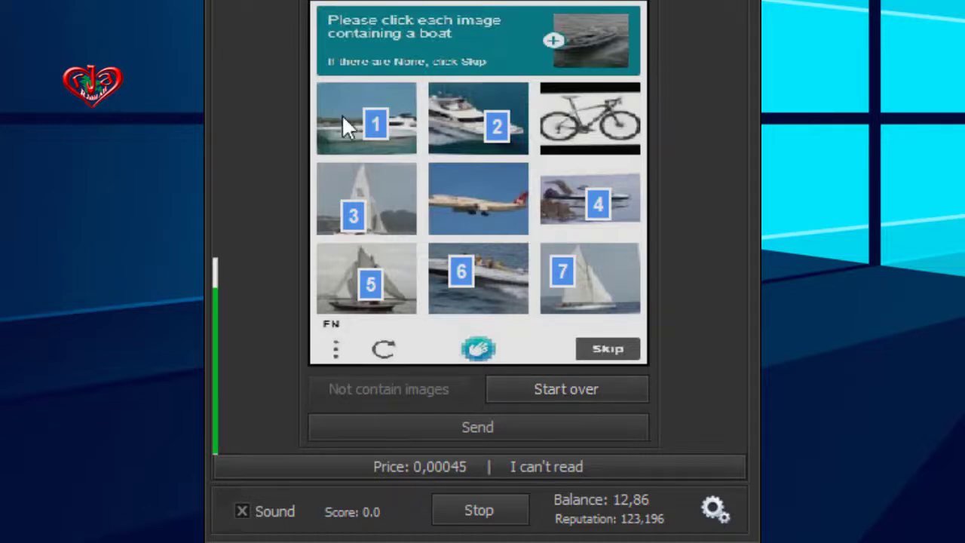
pyautogui.click(477, 428)
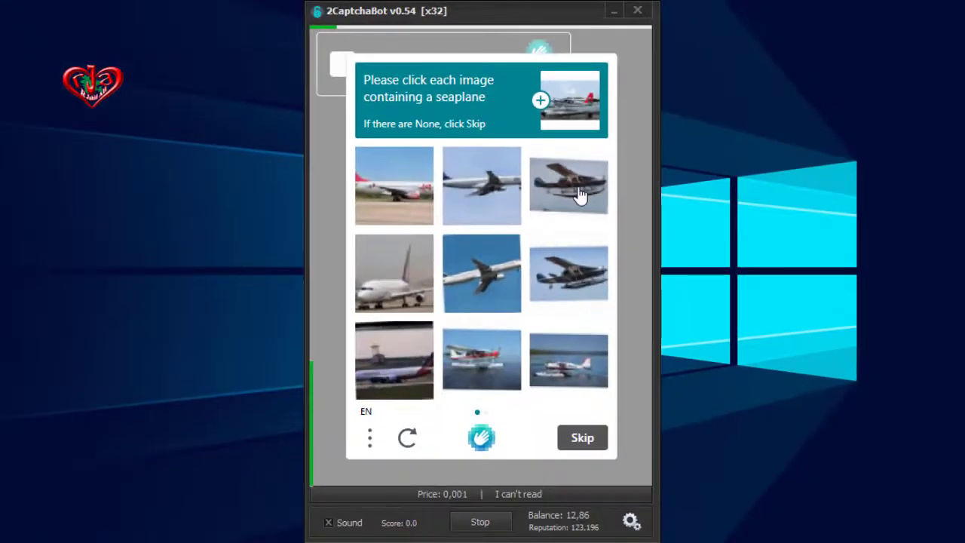
# - Select the seaplane pictures on the first page, dropping the wrongly chosen airliner, and move to the next page
pyautogui.click(566, 201)
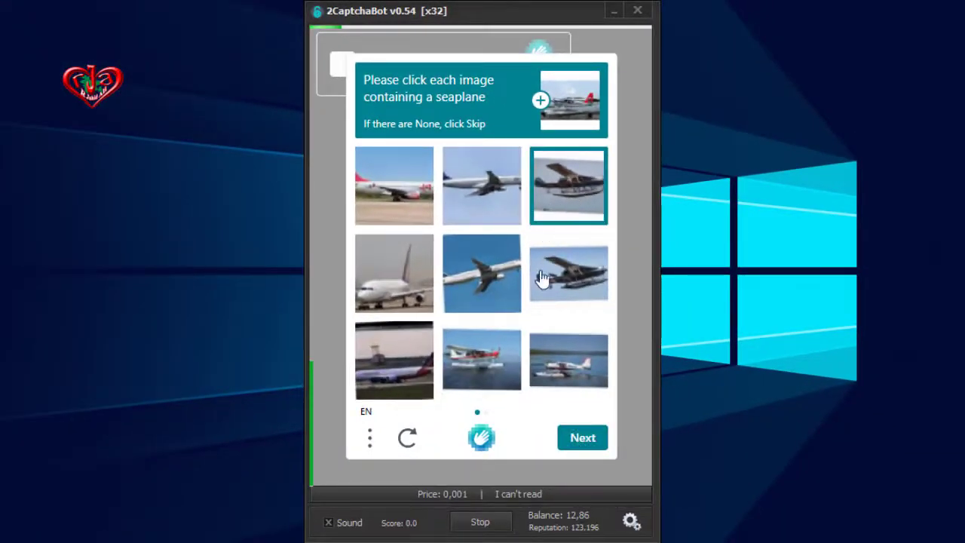
pyautogui.click(580, 295)
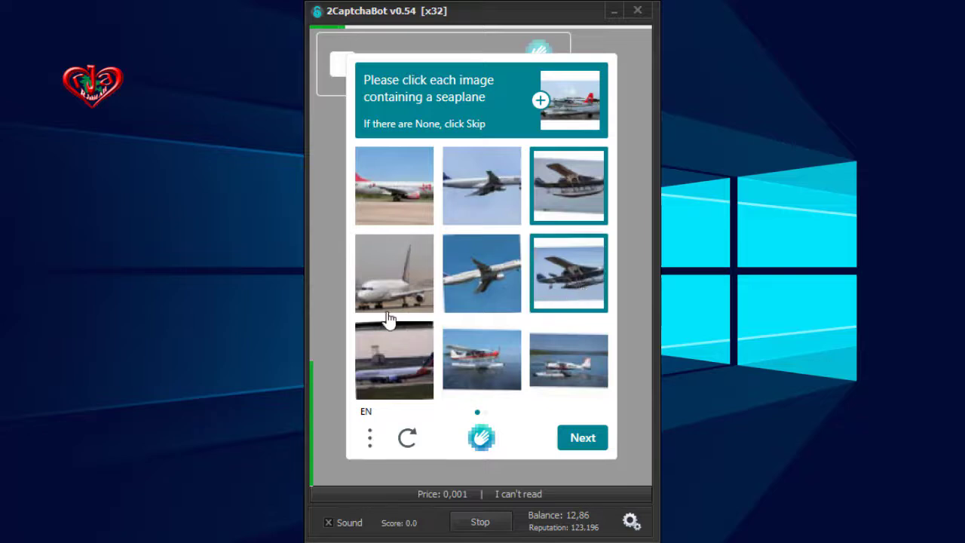
pyautogui.click(481, 374)
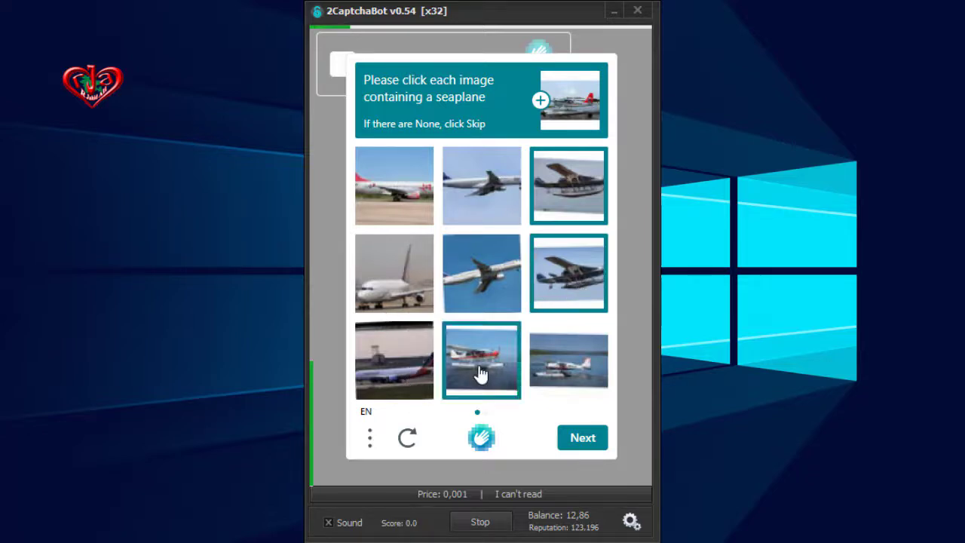
pyautogui.click(572, 370)
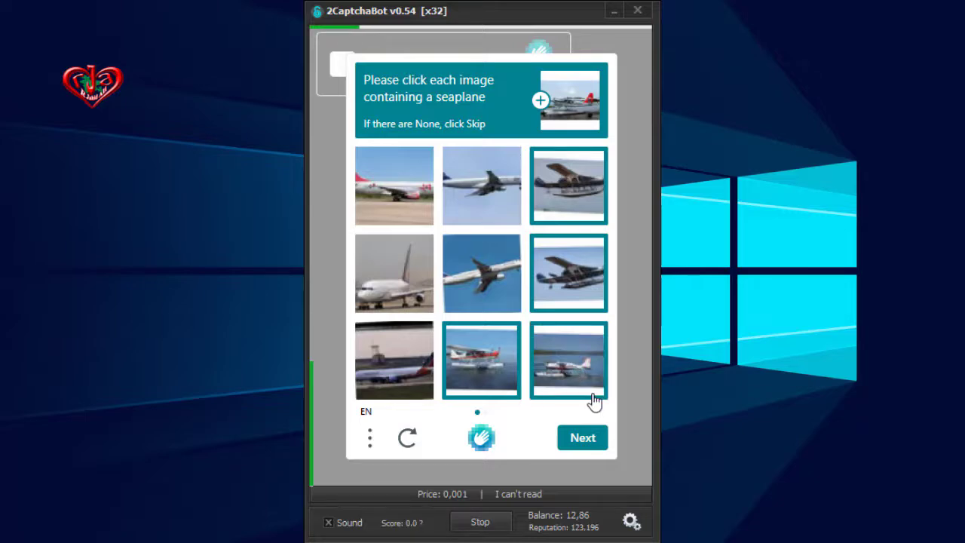
pyautogui.click(368, 376)
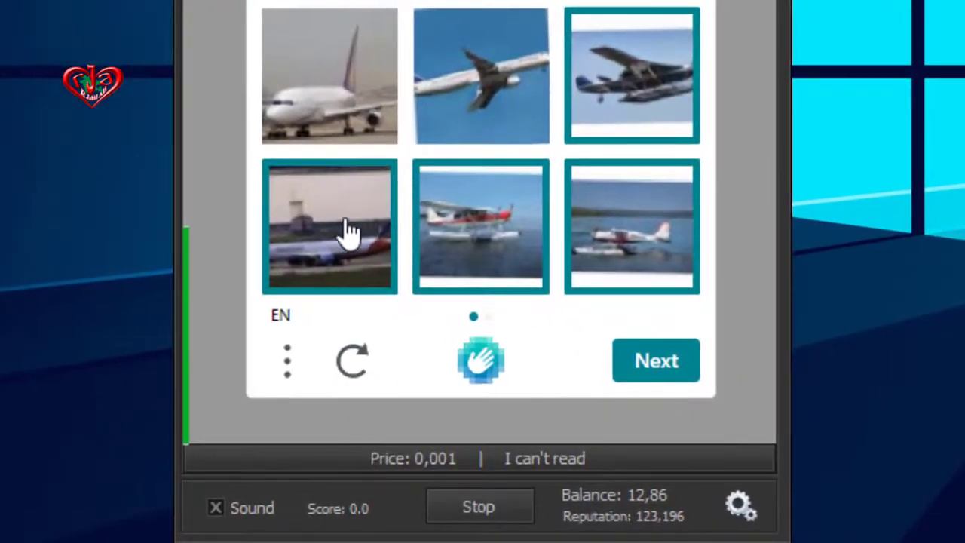
pyautogui.click(350, 232)
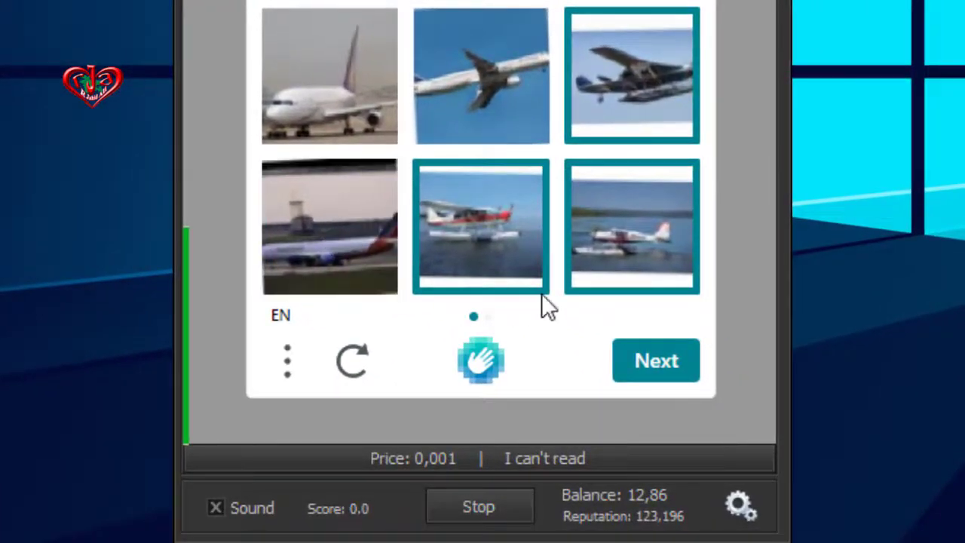
pyautogui.click(661, 369)
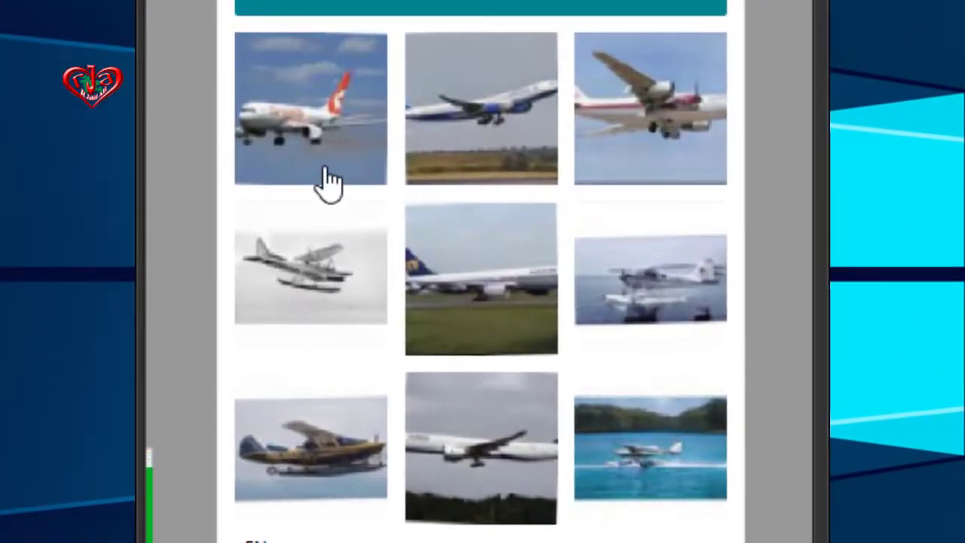
# - Select the seaplanes on the second page, excluding the airliner, and verify the challenge
pyautogui.click(676, 172)
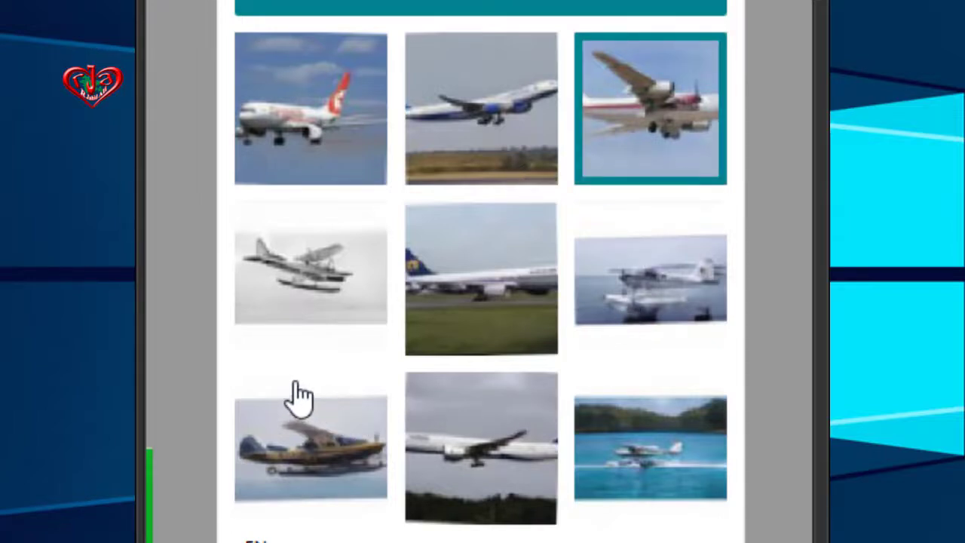
pyautogui.click(310, 308)
pyautogui.click(654, 125)
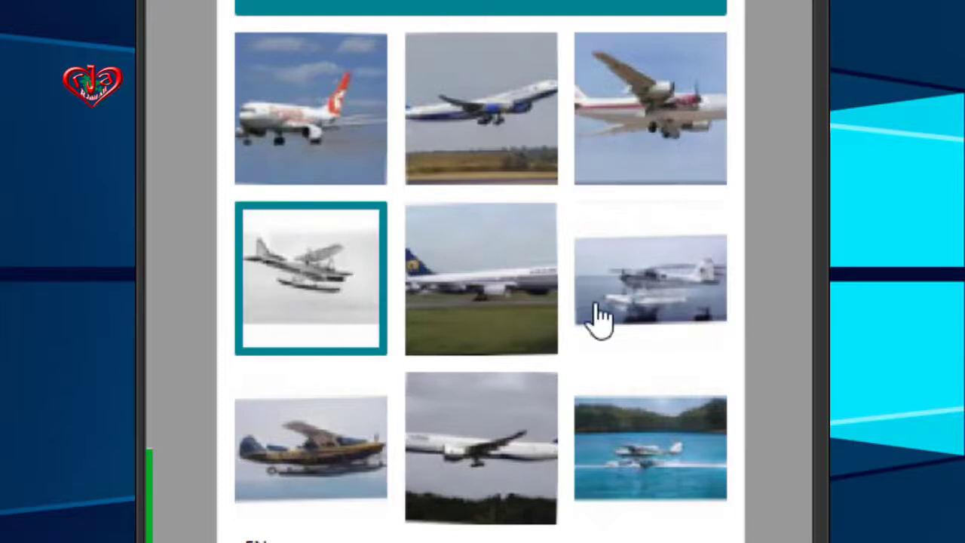
pyautogui.click(673, 309)
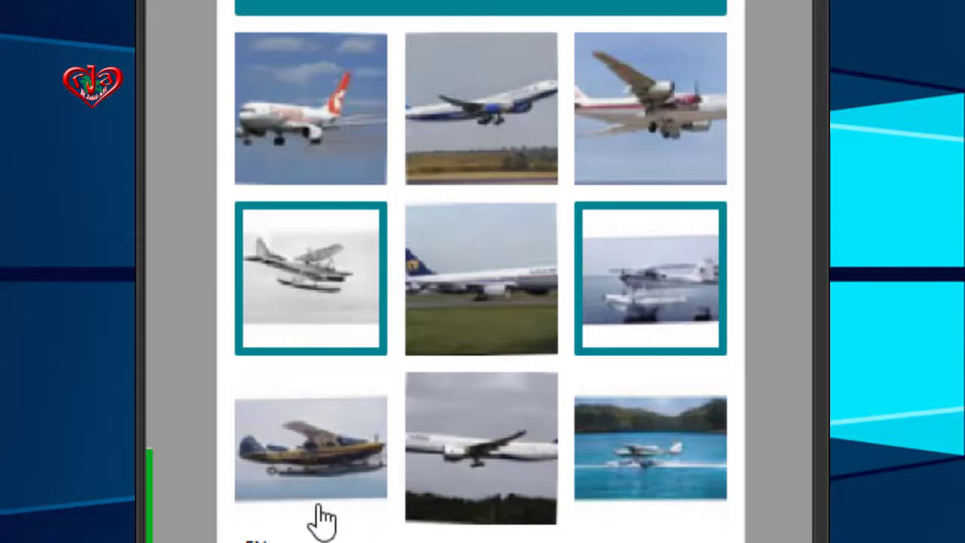
pyautogui.click(296, 486)
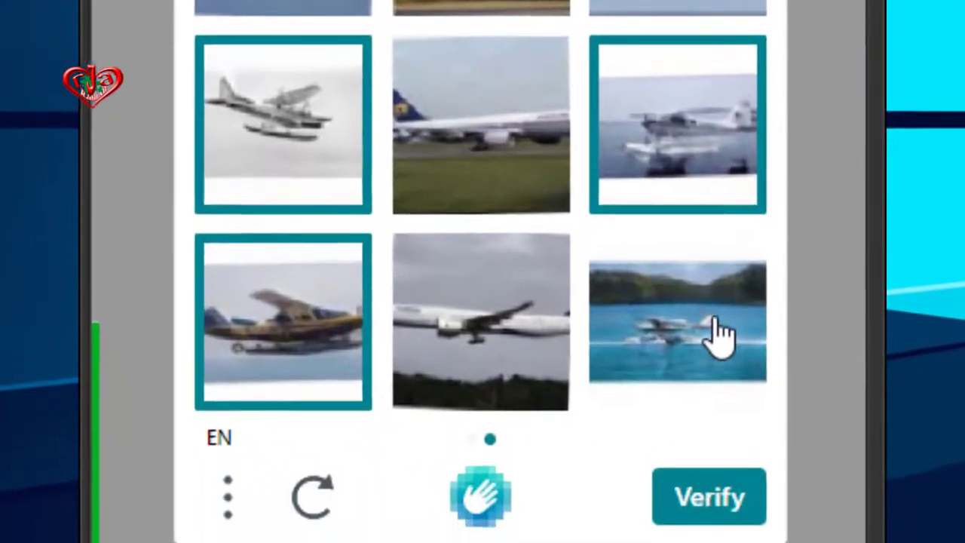
pyautogui.click(683, 460)
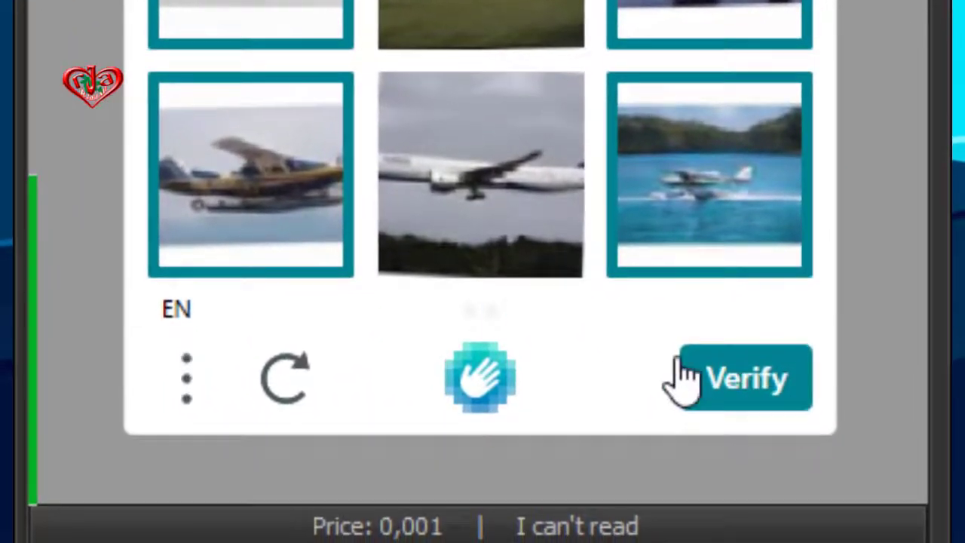
pyautogui.click(686, 437)
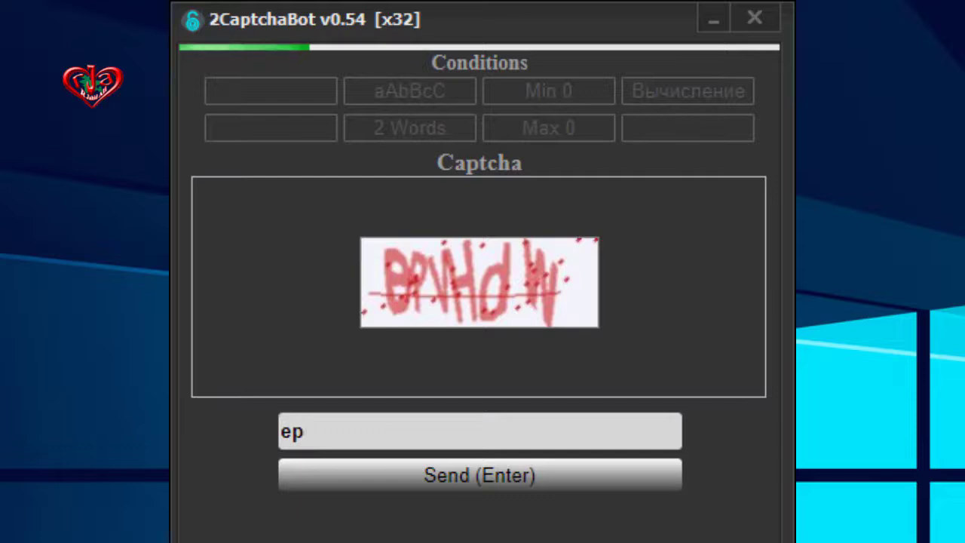
# - Send the captcha answers epvhdw, ptue6u (fixing a typo) and 39137
pyautogui.write('vhdw')
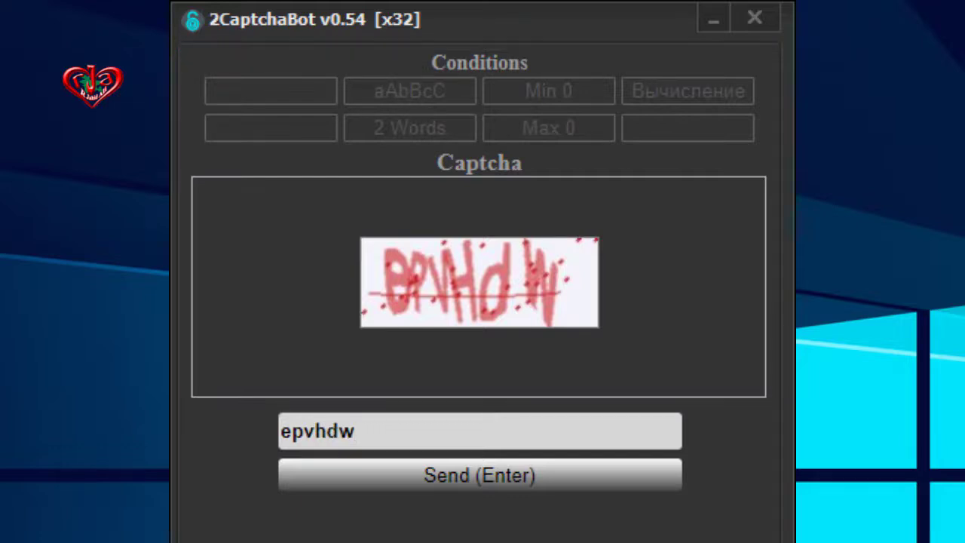
pyautogui.press('Return')
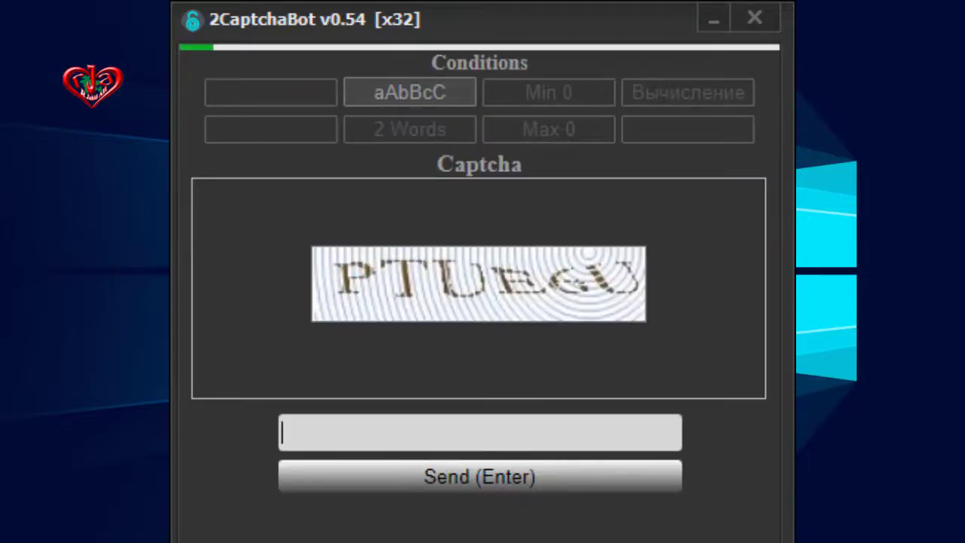
pyautogui.write('ptu')
pyautogui.press('BackSpace')
pyautogui.write('t')
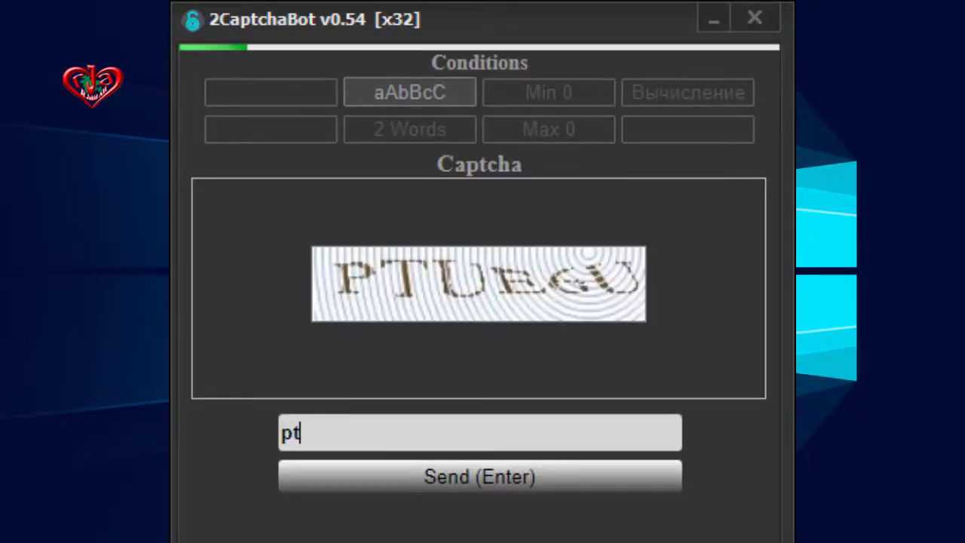
pyautogui.write('ue6u')
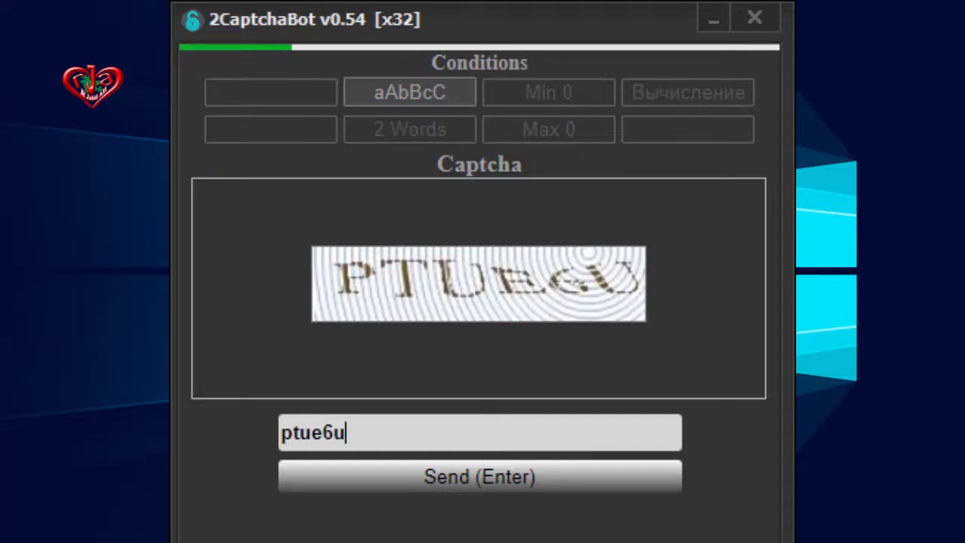
pyautogui.press('Return')
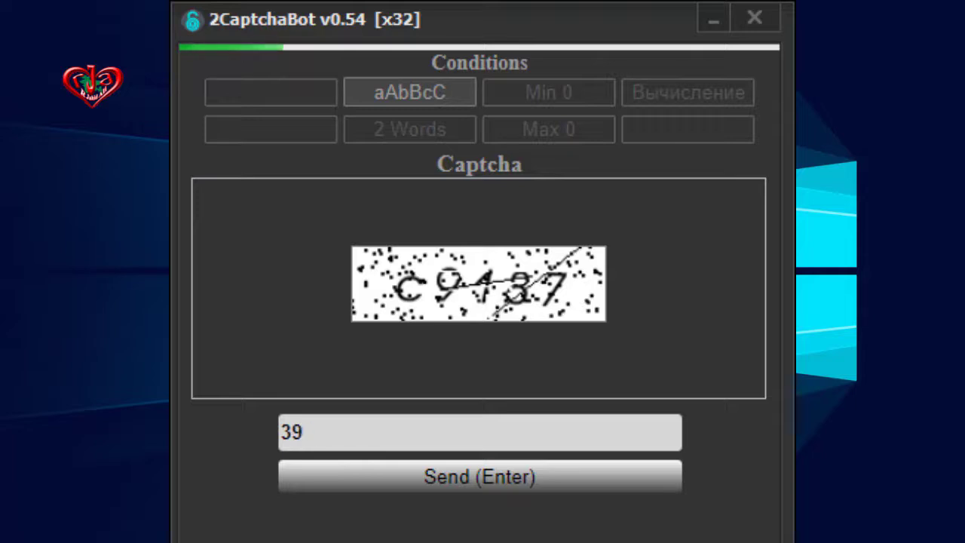
pyautogui.write('37')
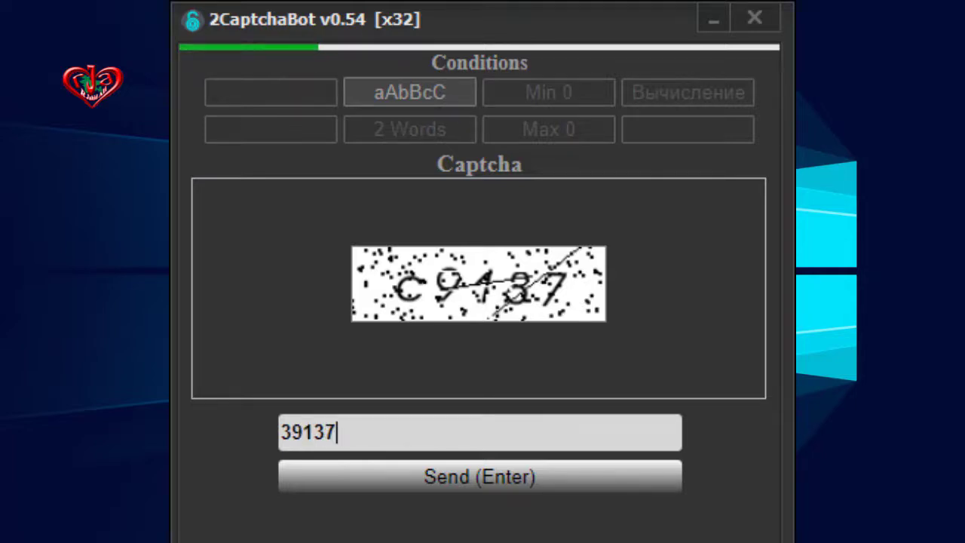
pyautogui.press('Return')
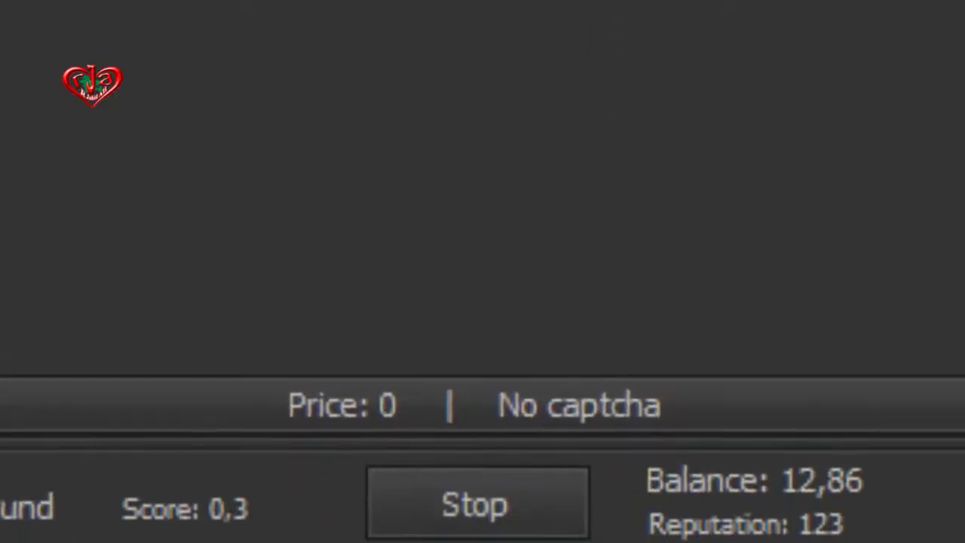
# - Stop the bot from fetching captchas and open its Settings panel
pyautogui.click(505, 516)
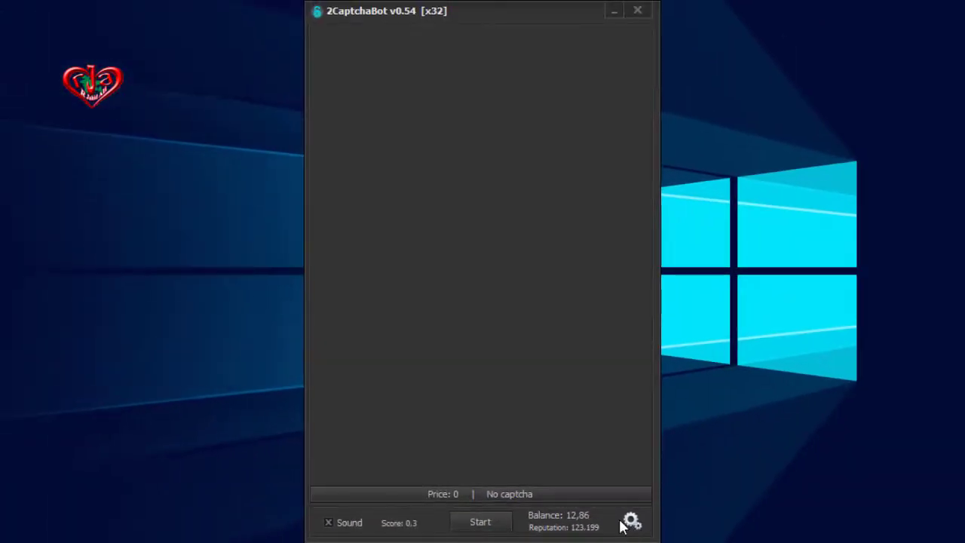
pyautogui.click(634, 522)
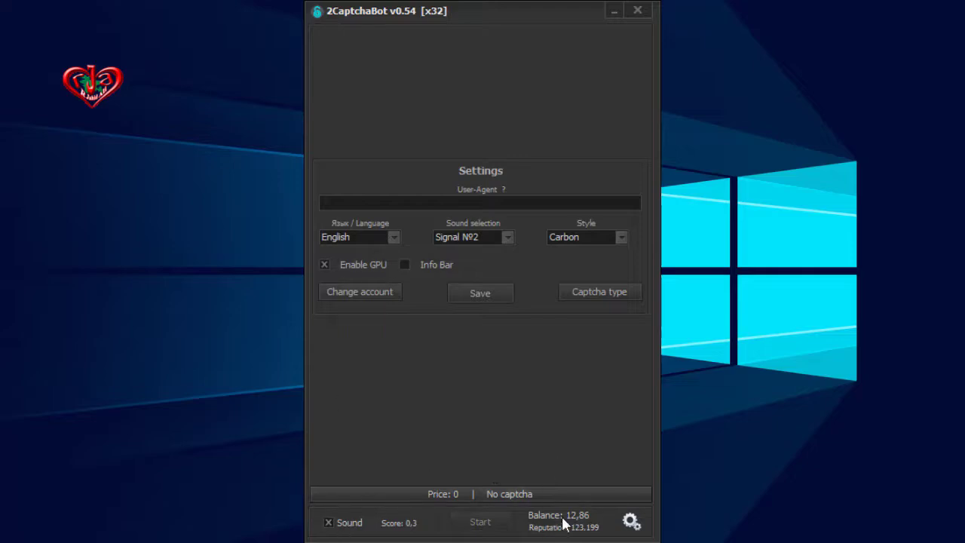
pyautogui.click(630, 521)
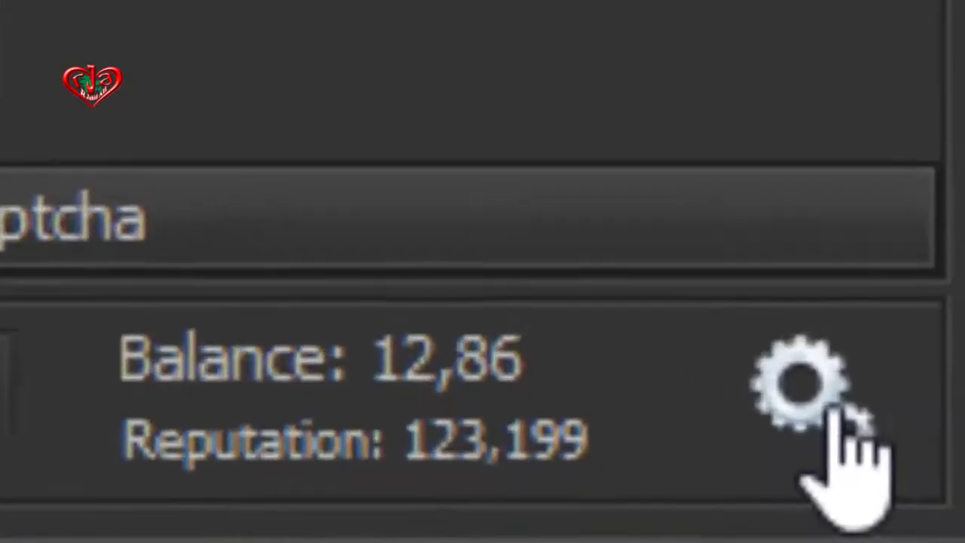
pyautogui.click(908, 489)
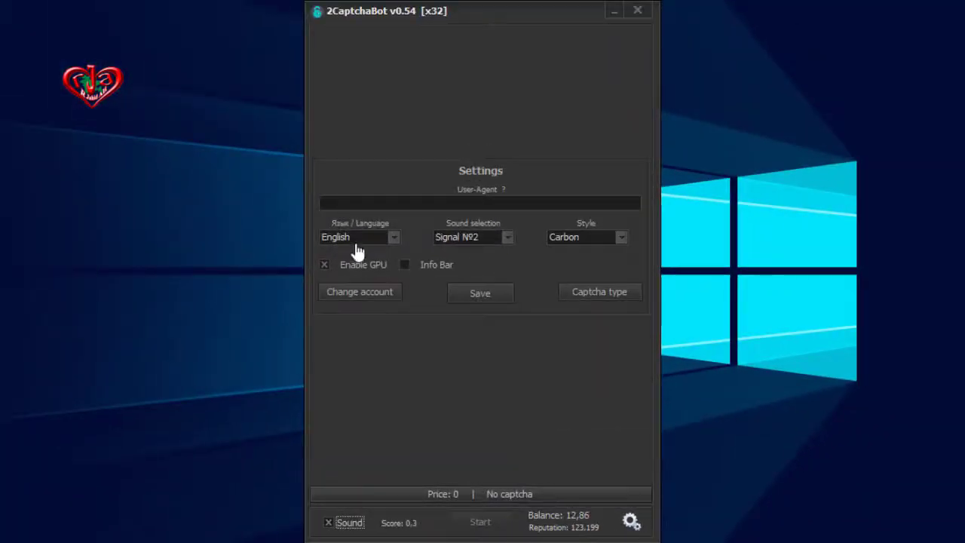
# - Keep English as the interface language and Signal №2 as the notification sound
pyautogui.click(391, 243)
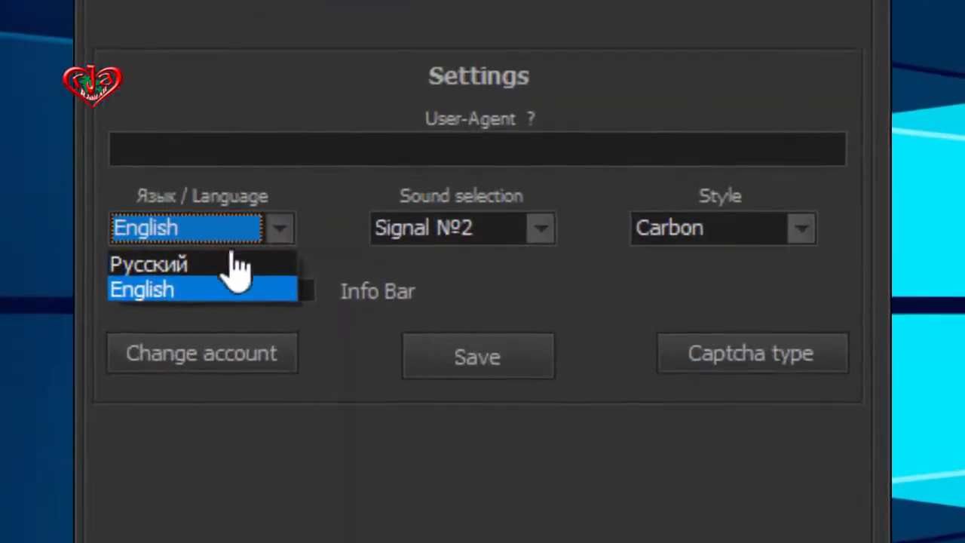
pyautogui.click(164, 293)
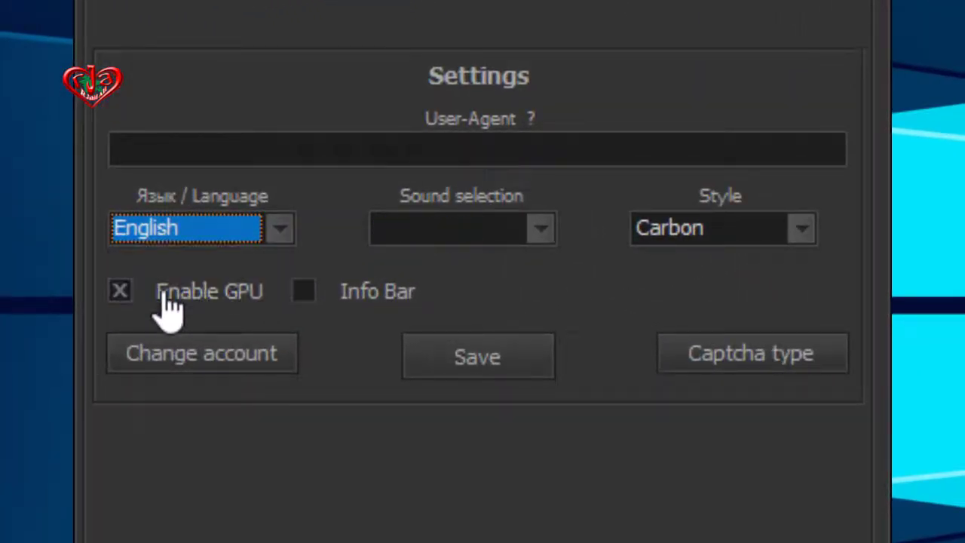
pyautogui.click(271, 237)
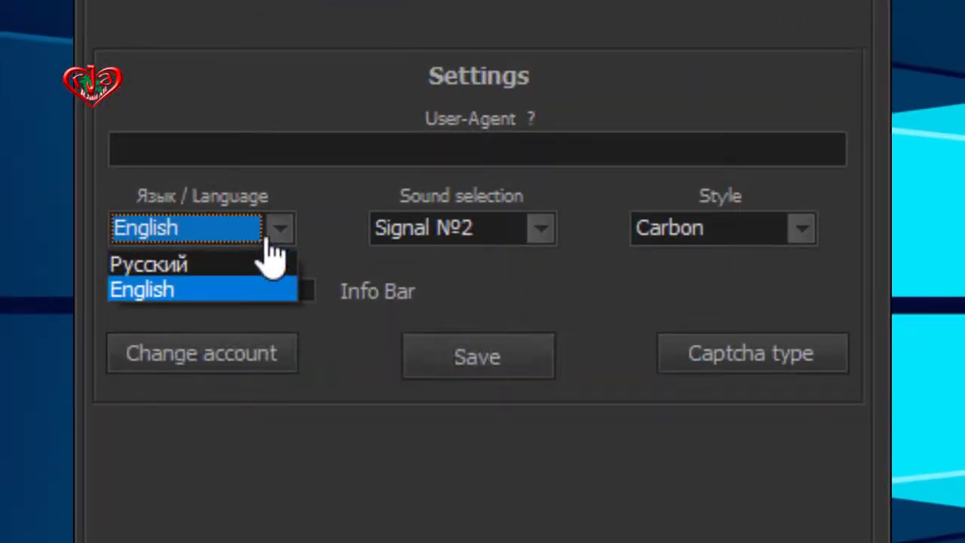
pyautogui.click(205, 293)
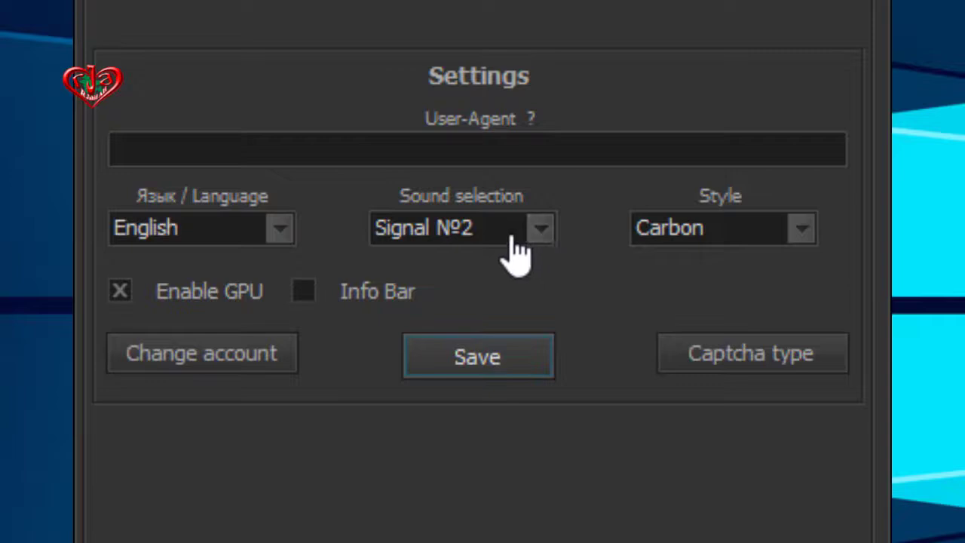
pyautogui.click(542, 230)
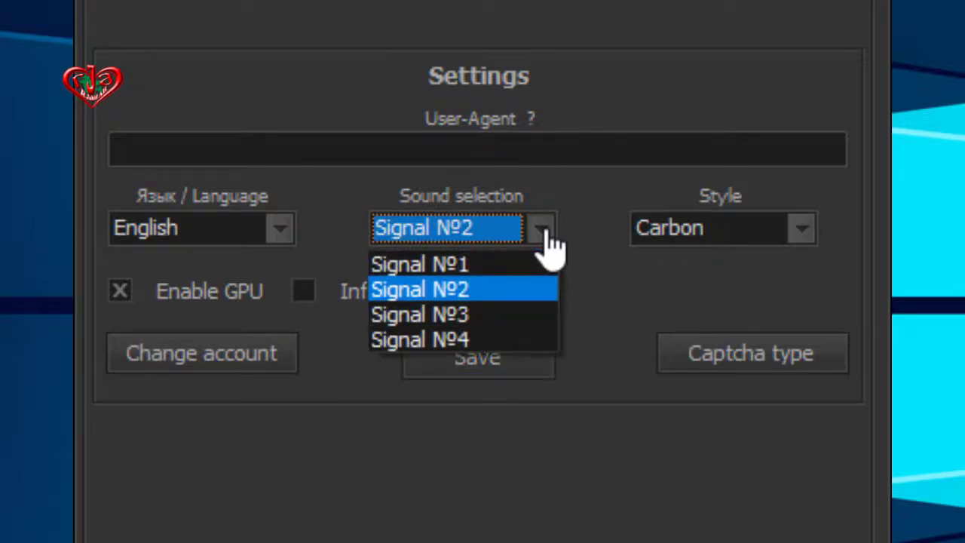
pyautogui.click(632, 273)
pyautogui.click(812, 232)
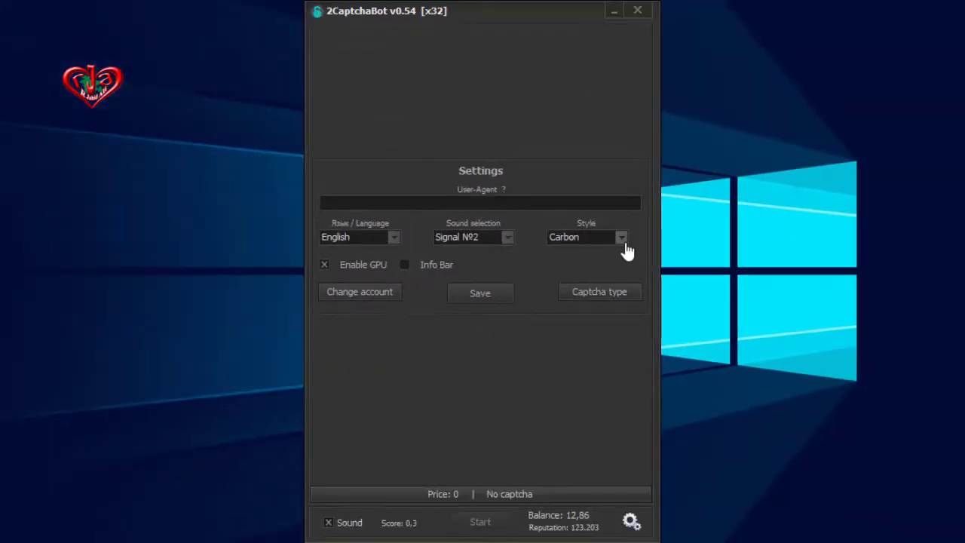
# - Switch the window style to Silver, then back to the dark Carbon style
pyautogui.click(801, 232)
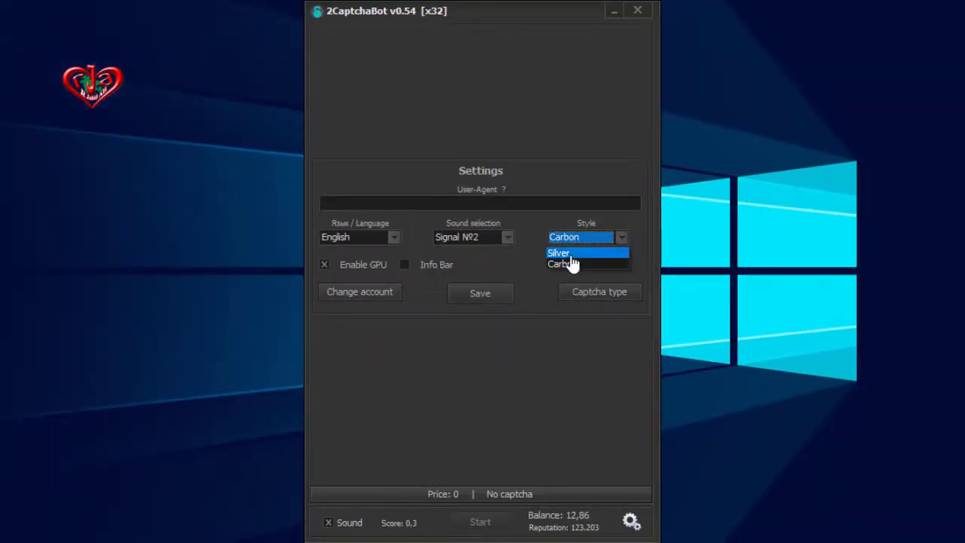
pyautogui.click(571, 255)
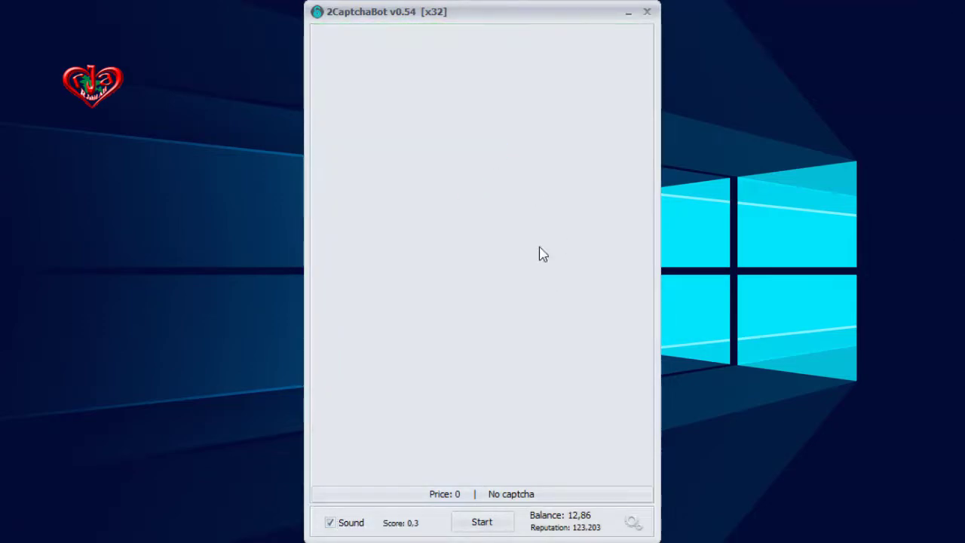
pyautogui.click(633, 521)
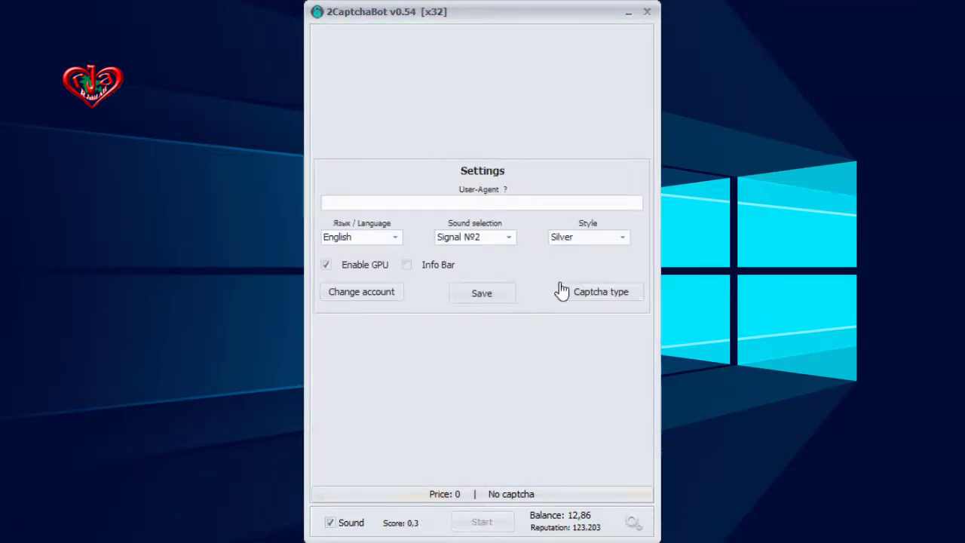
pyautogui.click(598, 239)
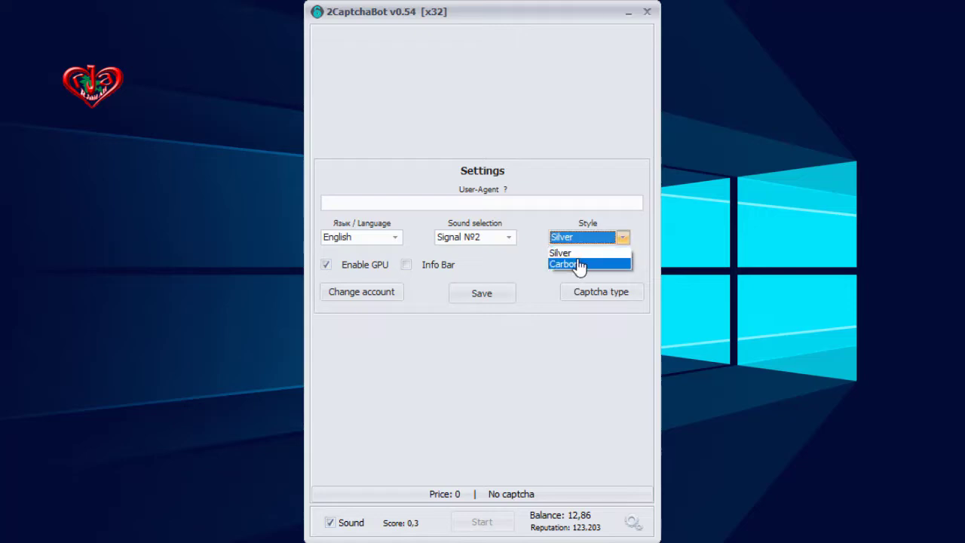
pyautogui.click(578, 264)
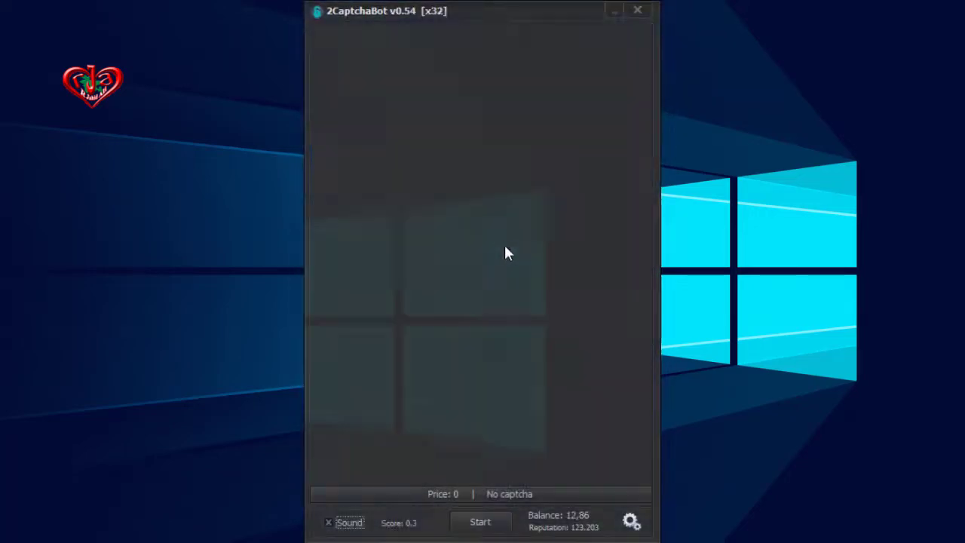
pyautogui.click(631, 521)
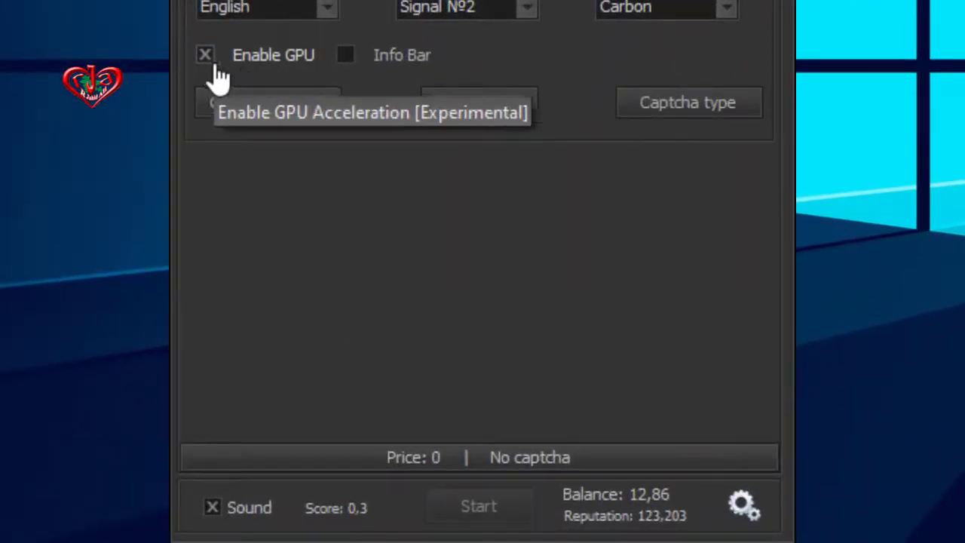
# - Turn off GPU acceleration and the Info Bar, save the settings, and start solving captchas
pyautogui.click(214, 66)
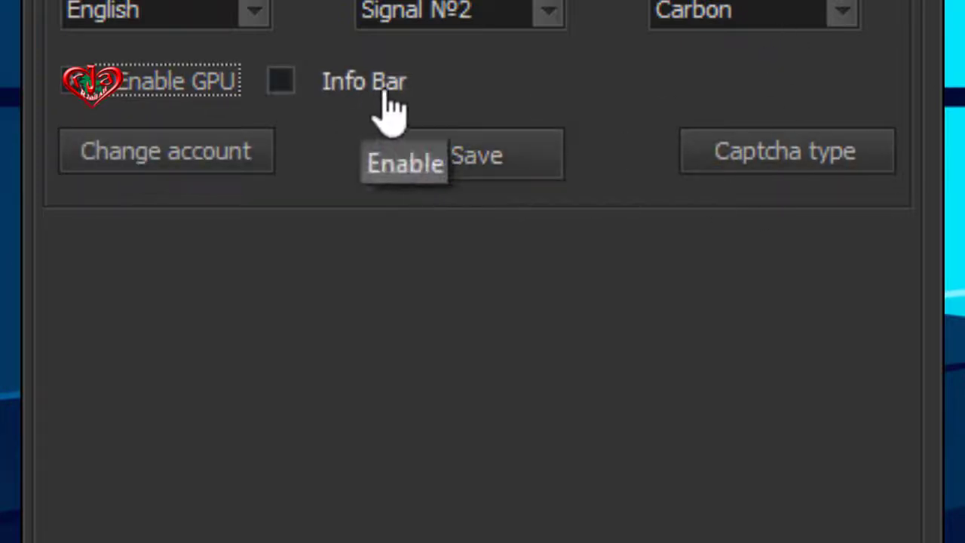
pyautogui.click(299, 92)
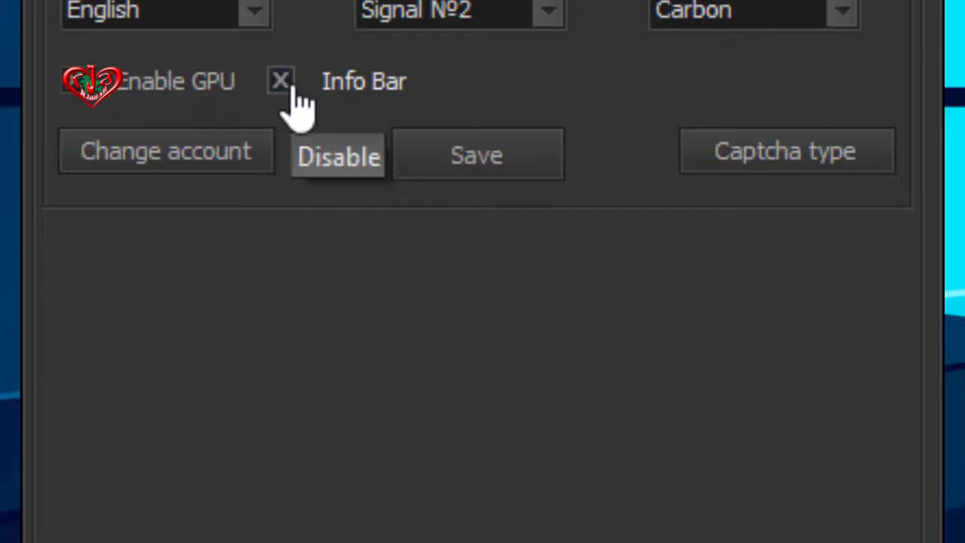
pyautogui.click(289, 90)
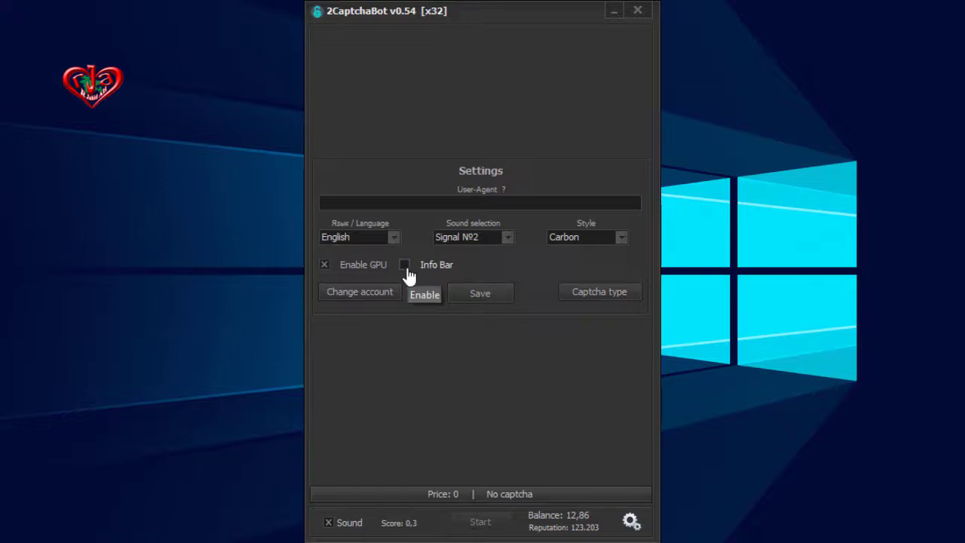
pyautogui.click(483, 296)
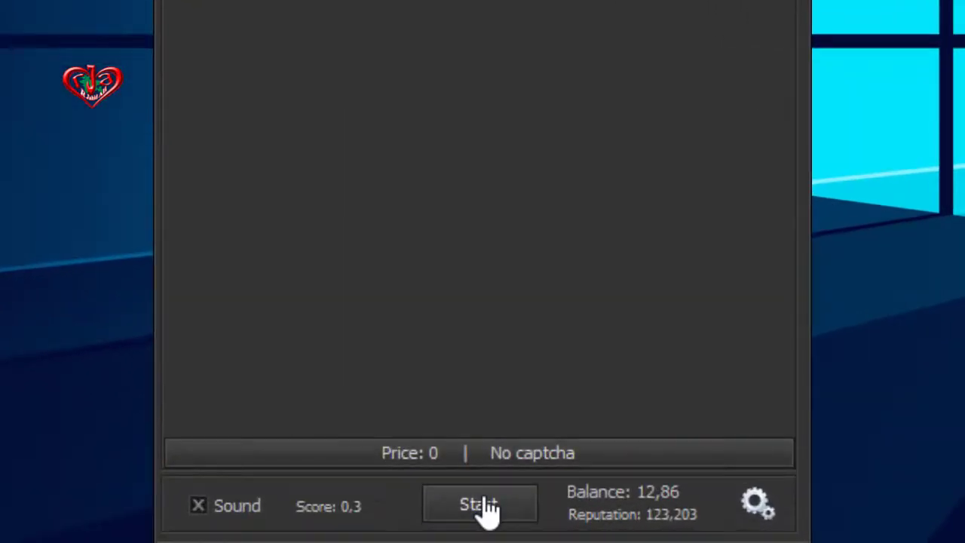
pyautogui.click(483, 523)
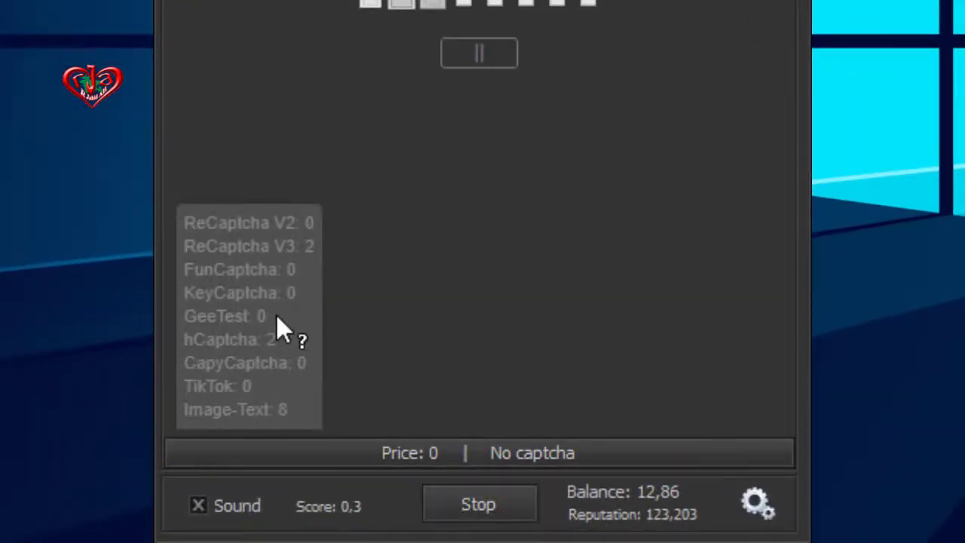
# - Stop the bot, hide the Info Bar captcha stats, save, and reopen Settings
pyautogui.click(493, 503)
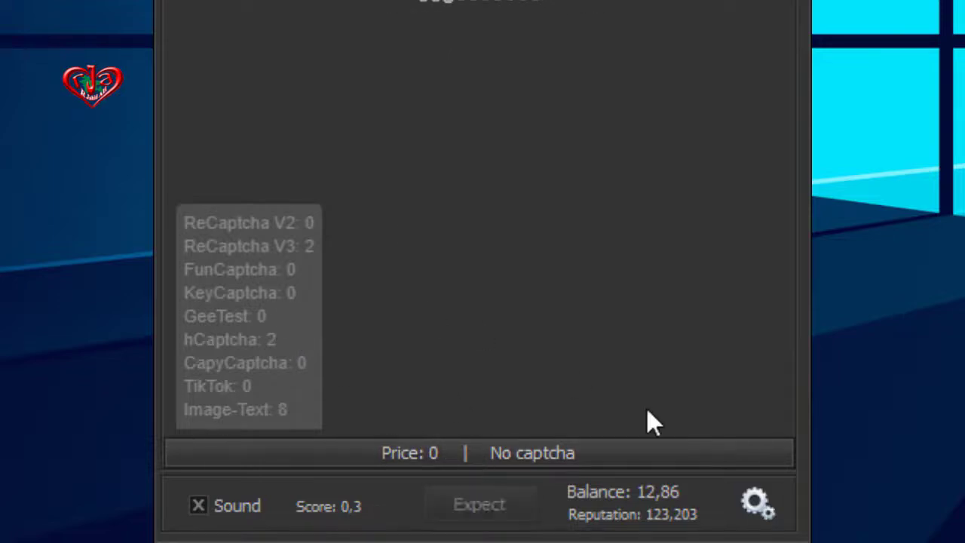
pyautogui.click(761, 503)
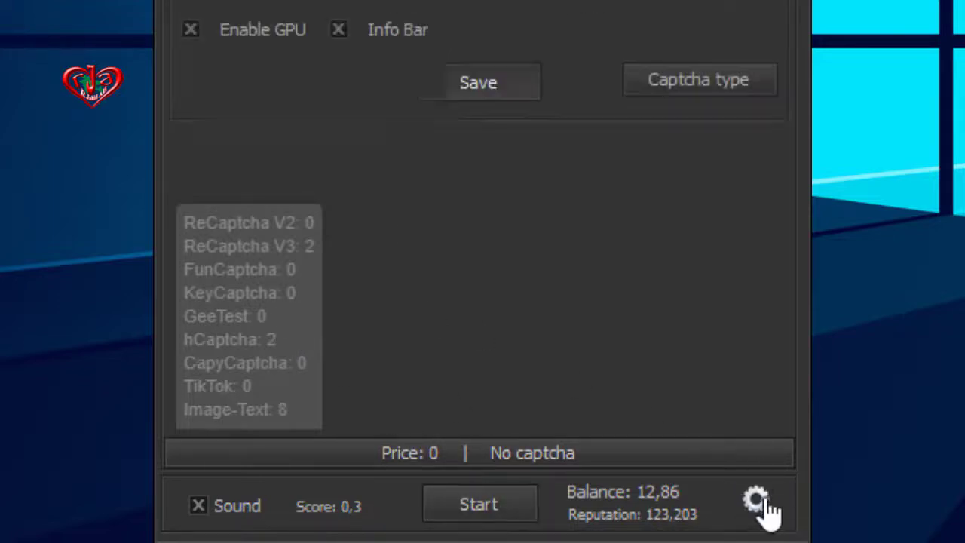
pyautogui.click(339, 30)
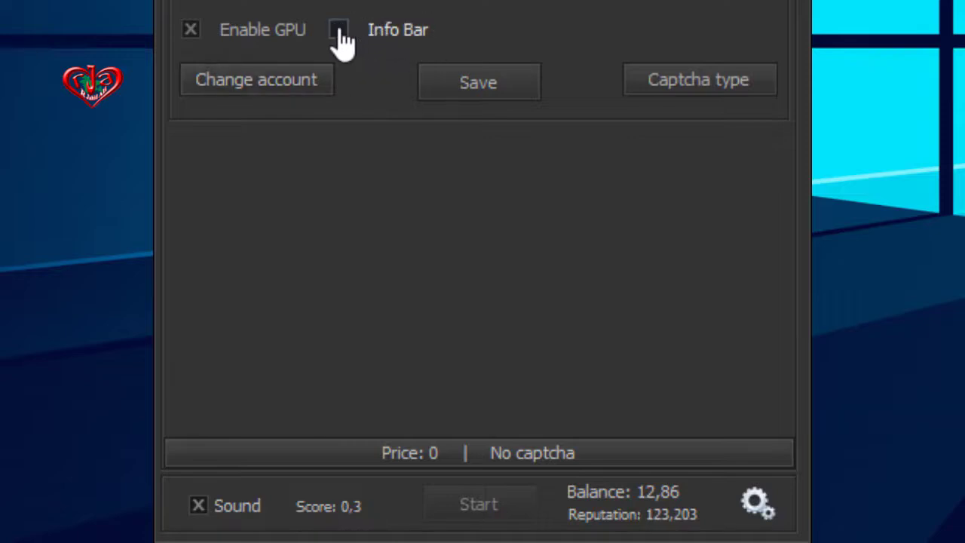
pyautogui.click(487, 89)
pyautogui.click(743, 509)
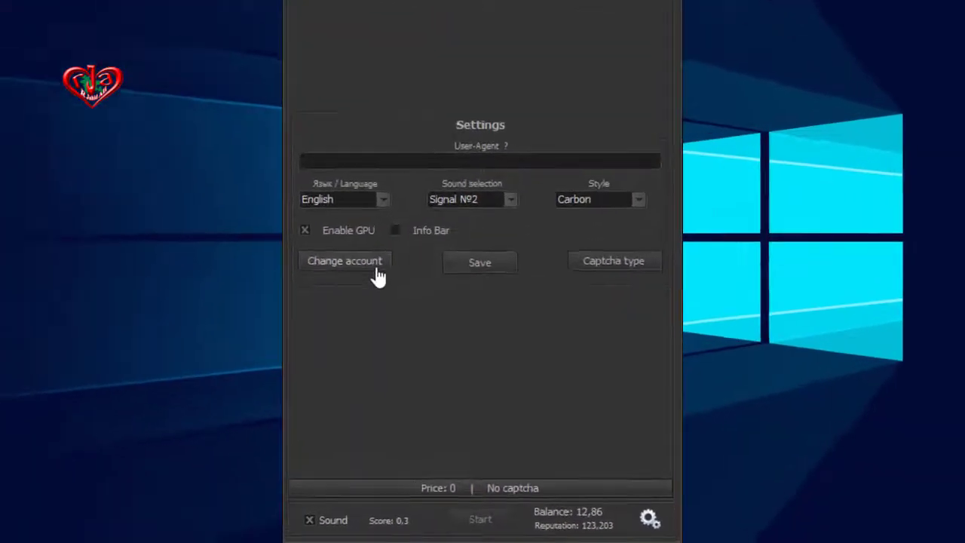
# - Re-authorize the account with its current client key, stop the bot, and reopen the Settings panel
pyautogui.click(374, 267)
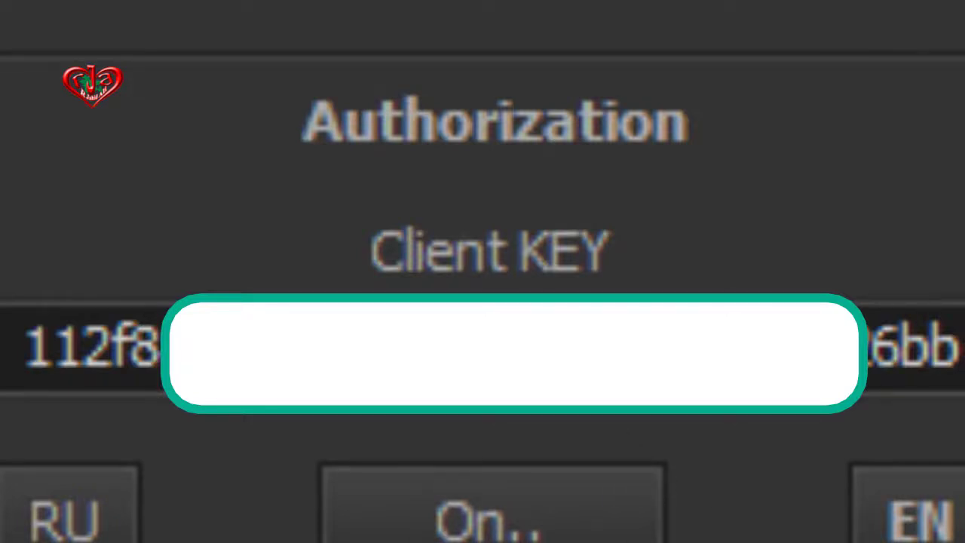
pyautogui.click(490, 524)
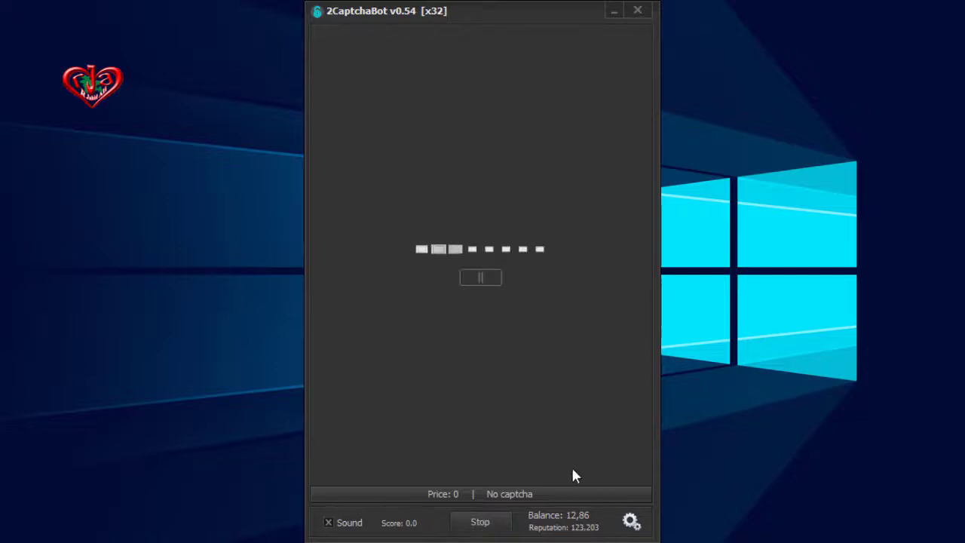
pyautogui.click(501, 522)
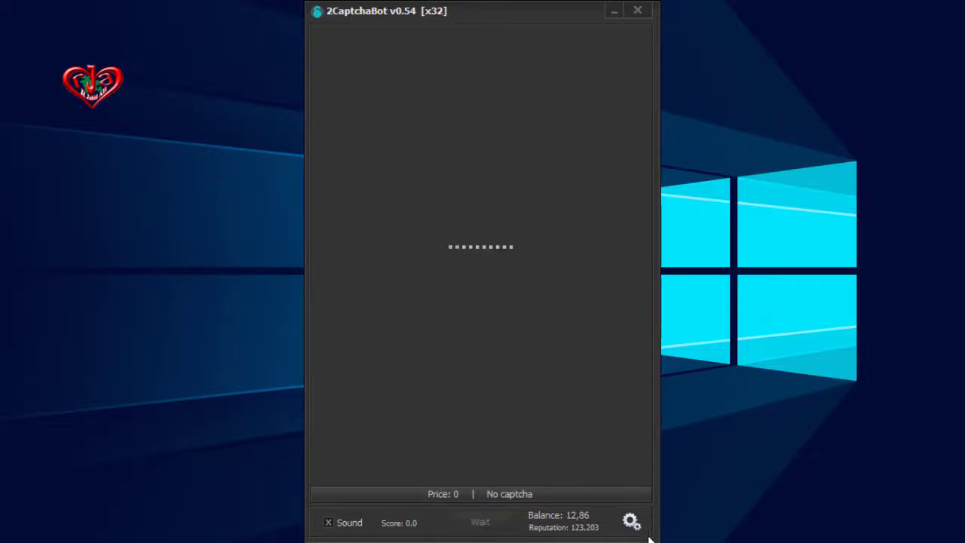
pyautogui.click(630, 521)
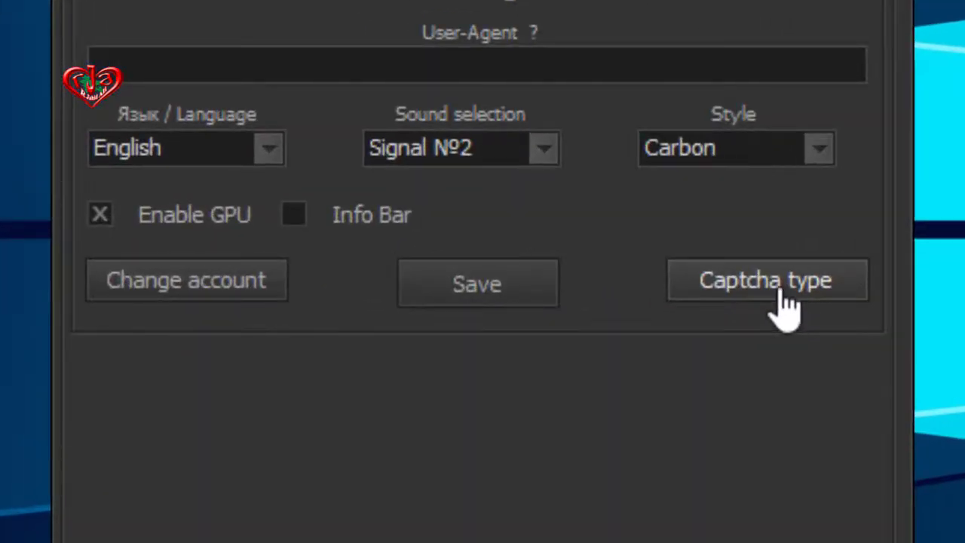
pyautogui.click(784, 305)
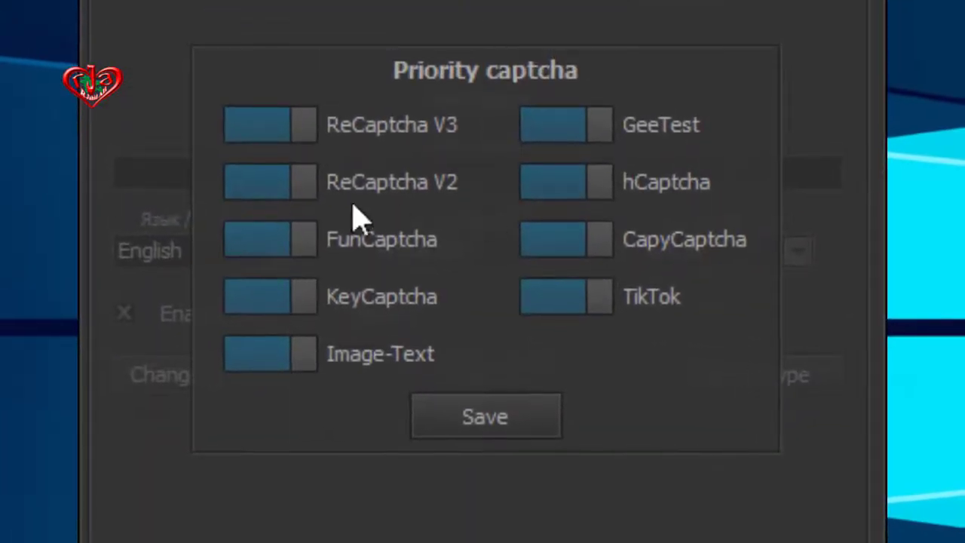
pyautogui.click(258, 145)
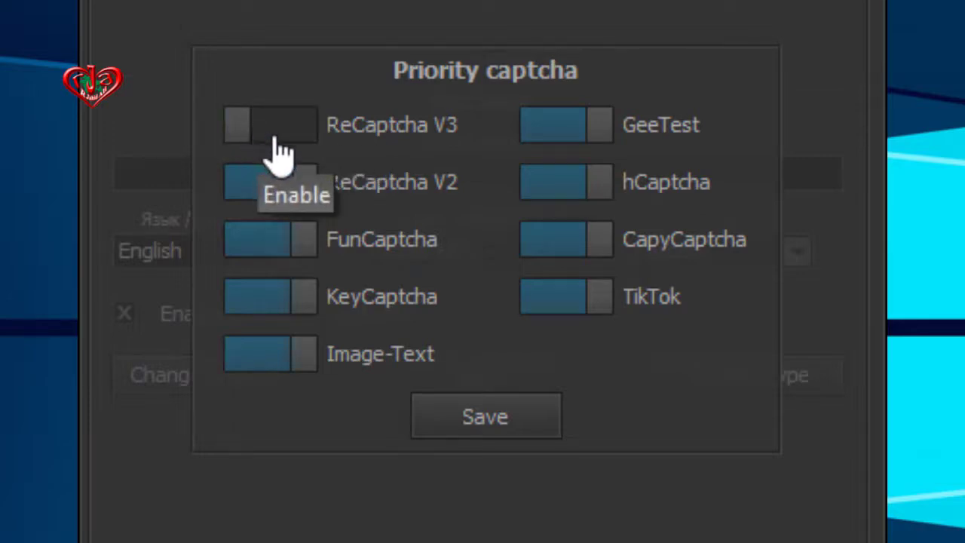
pyautogui.click(273, 144)
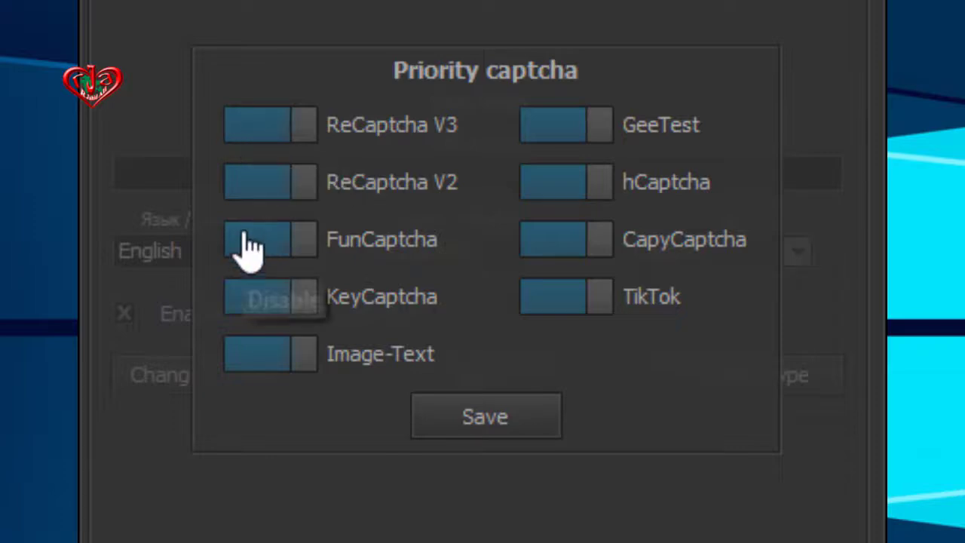
pyautogui.click(261, 196)
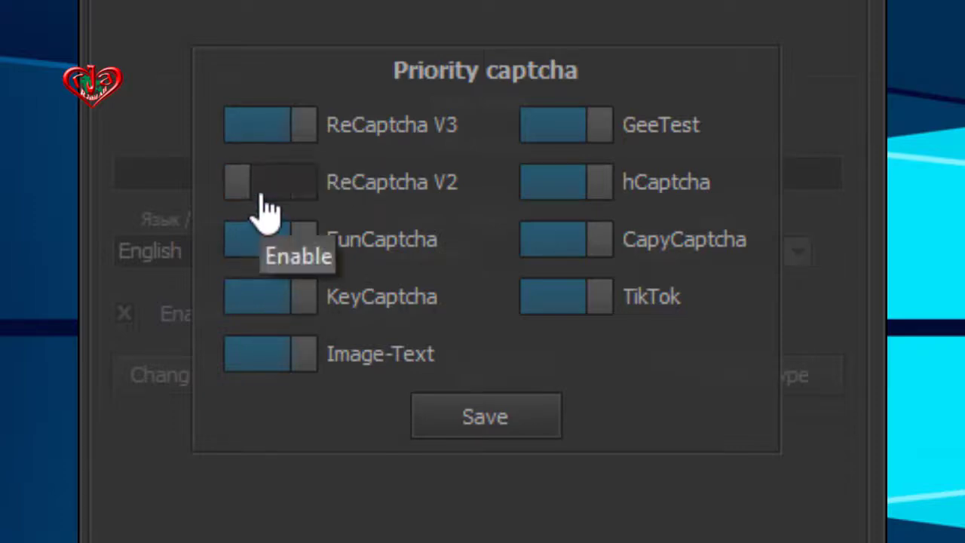
pyautogui.click(264, 249)
pyautogui.click(258, 301)
pyautogui.click(274, 364)
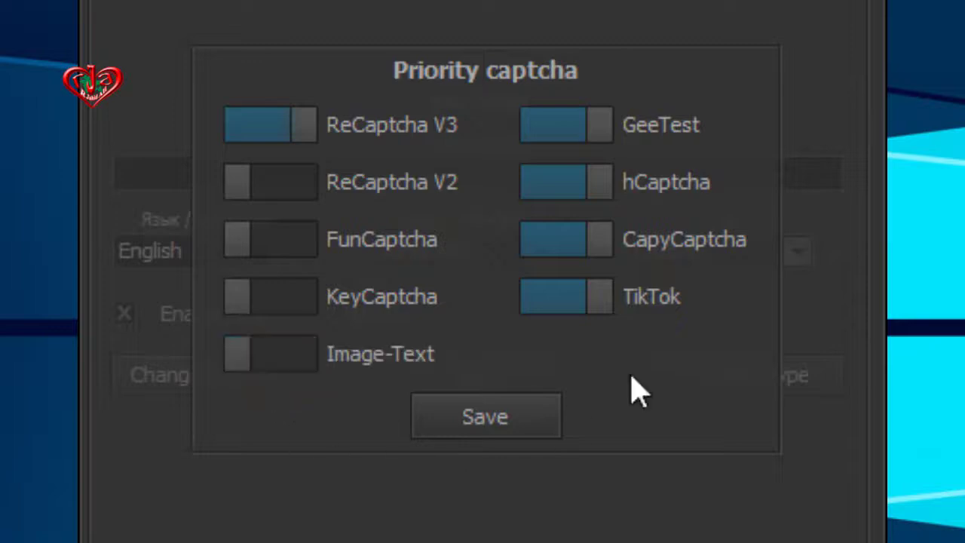
pyautogui.click(575, 301)
pyautogui.click(554, 240)
pyautogui.click(557, 181)
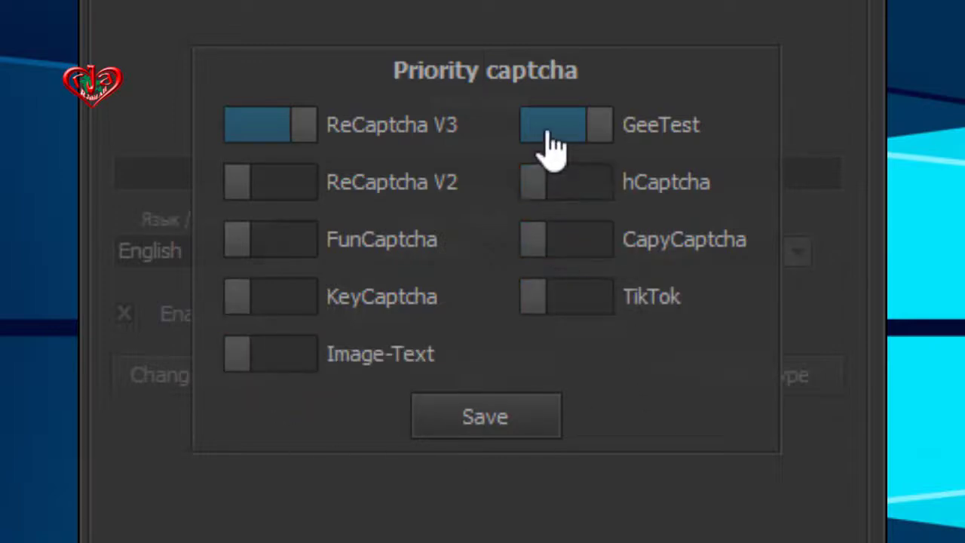
pyautogui.click(554, 127)
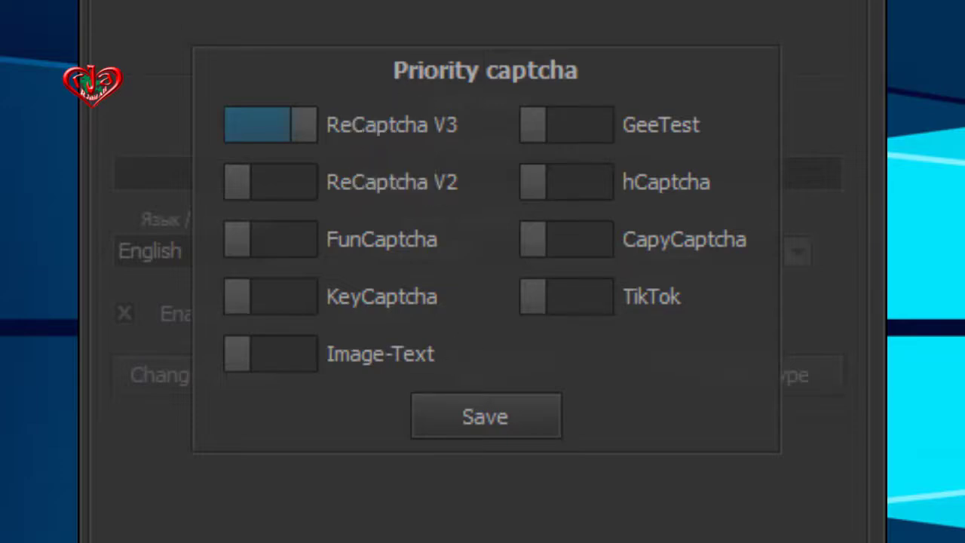
pyautogui.click(283, 198)
pyautogui.click(281, 239)
pyautogui.click(278, 297)
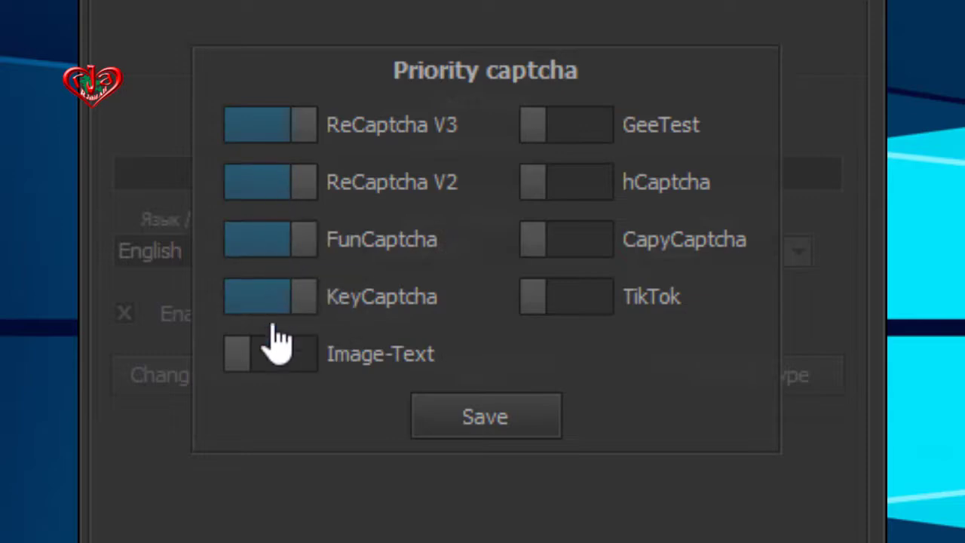
pyautogui.click(286, 353)
pyautogui.click(603, 132)
pyautogui.click(580, 184)
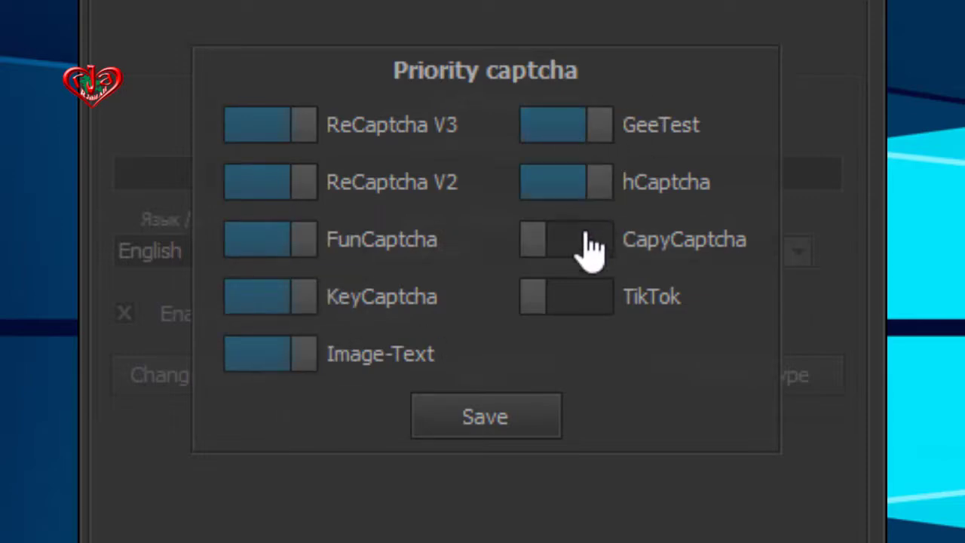
pyautogui.click(582, 242)
pyautogui.click(587, 300)
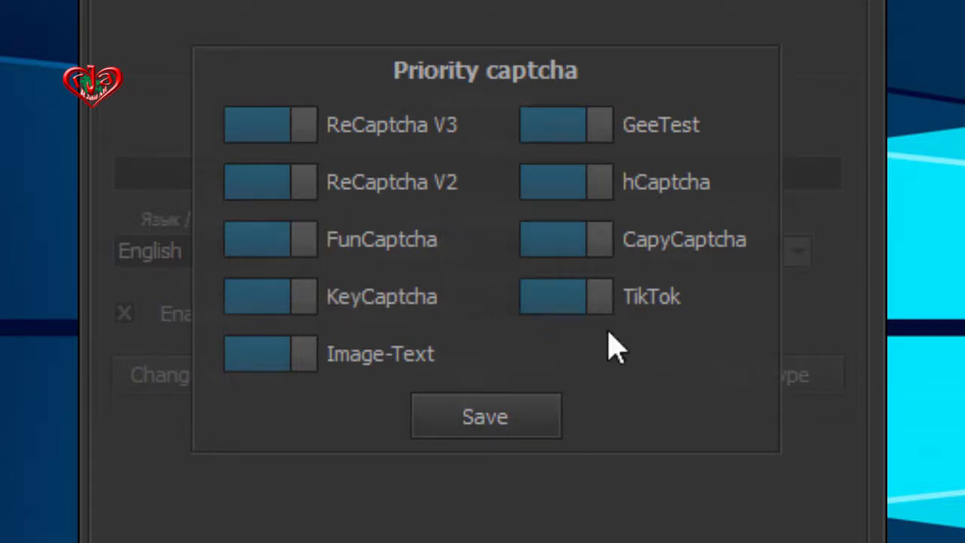
pyautogui.click(554, 421)
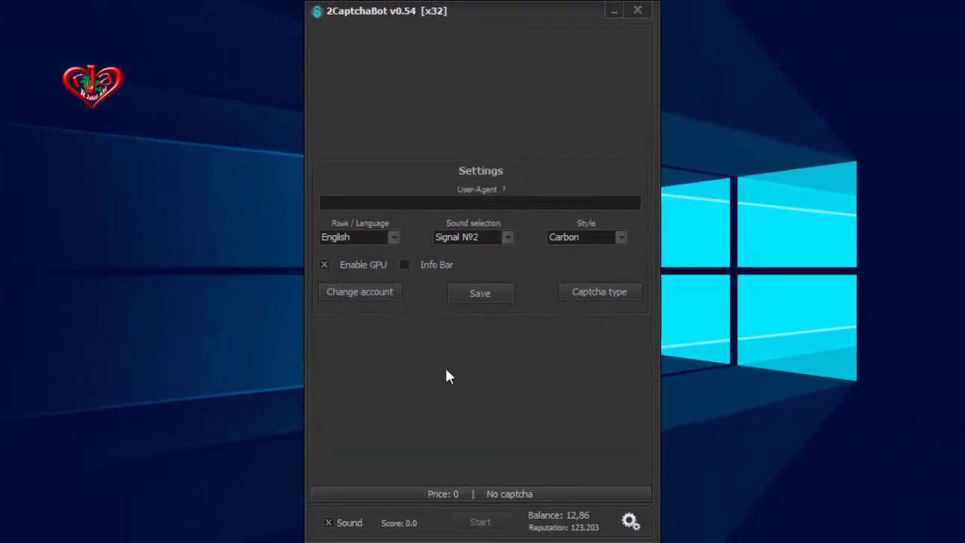